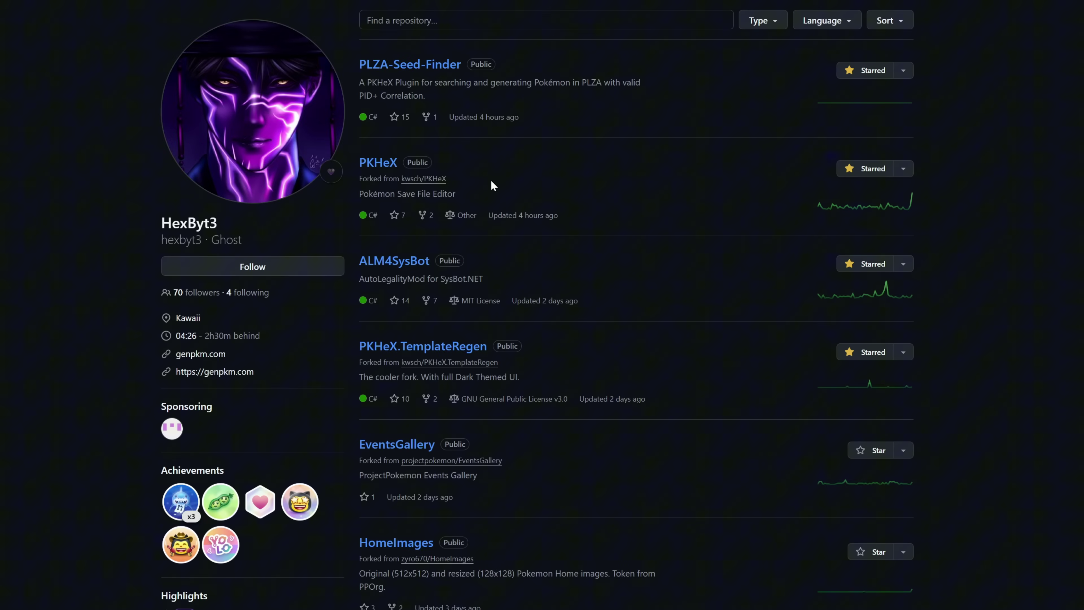
# Open the latest release of the PKHeX fork and the PLZA Seed Finder 25.10.26 release.
pyautogui.click(386, 168)
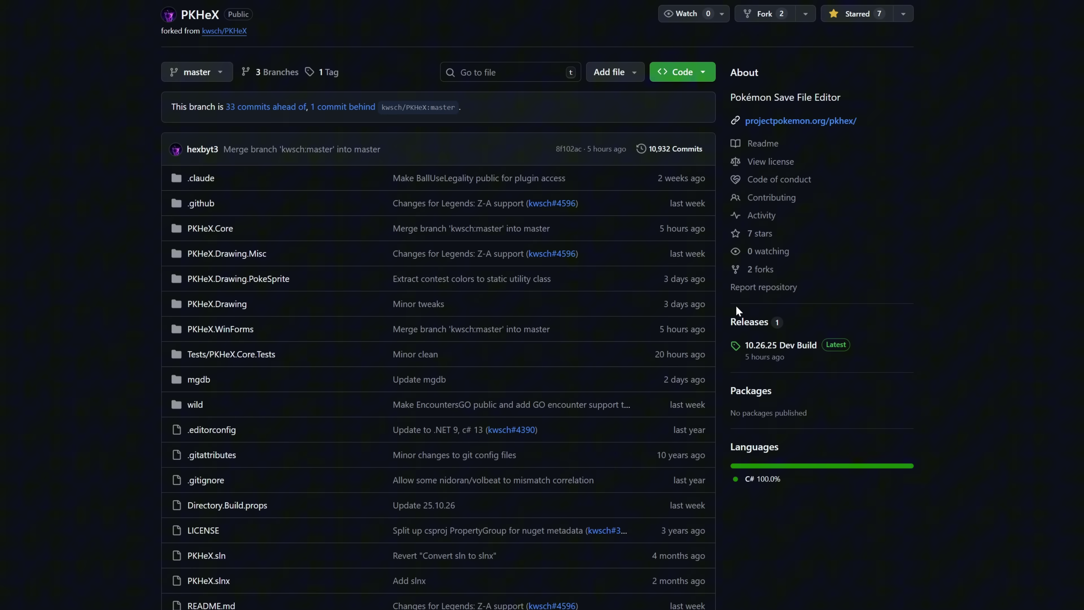
pyautogui.click(787, 346)
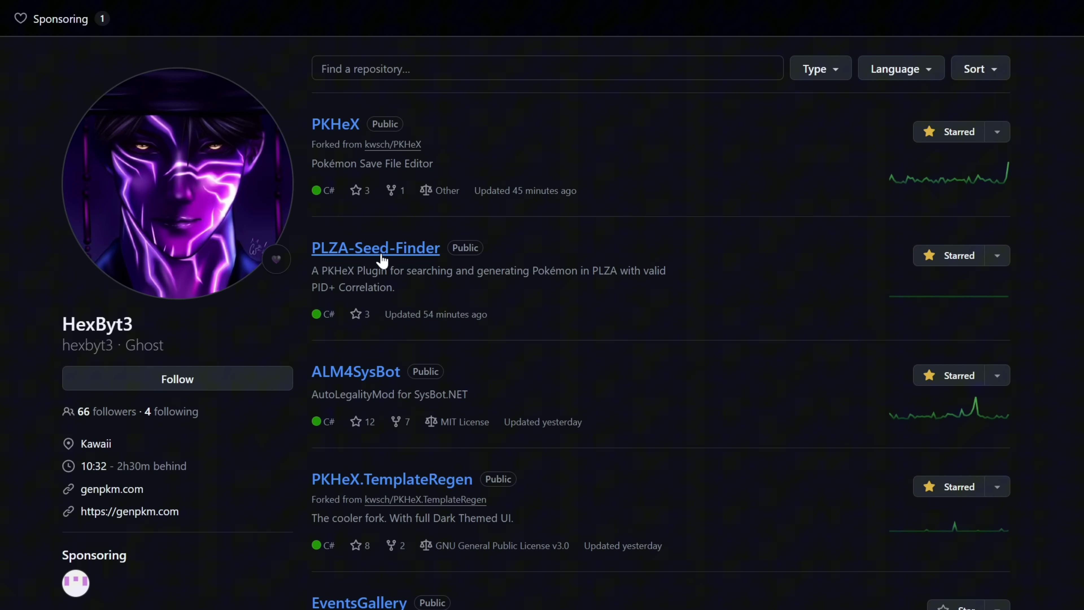
pyautogui.click(382, 258)
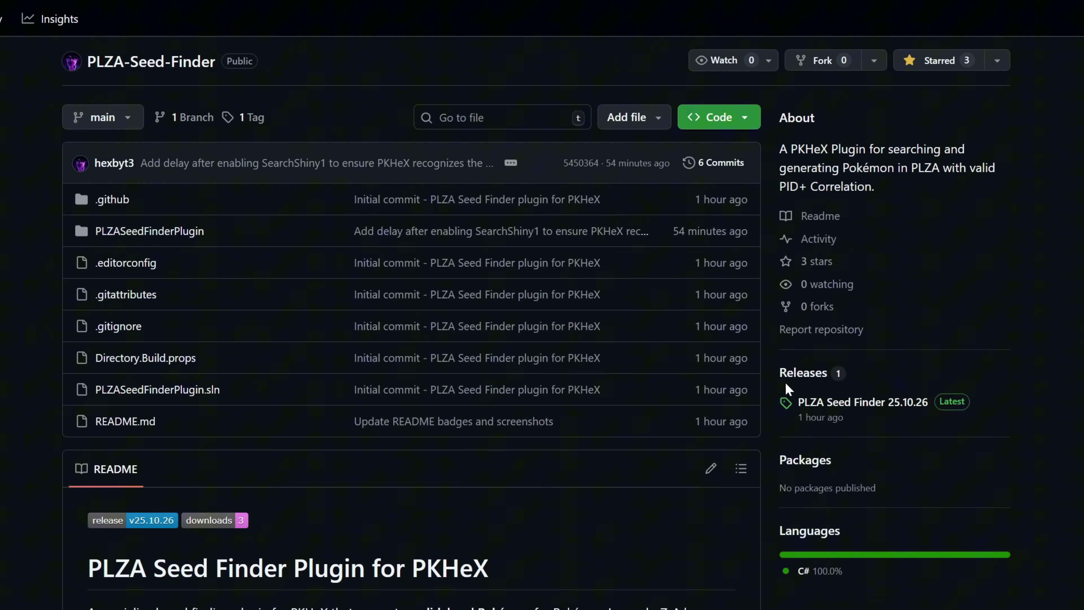
pyautogui.click(858, 409)
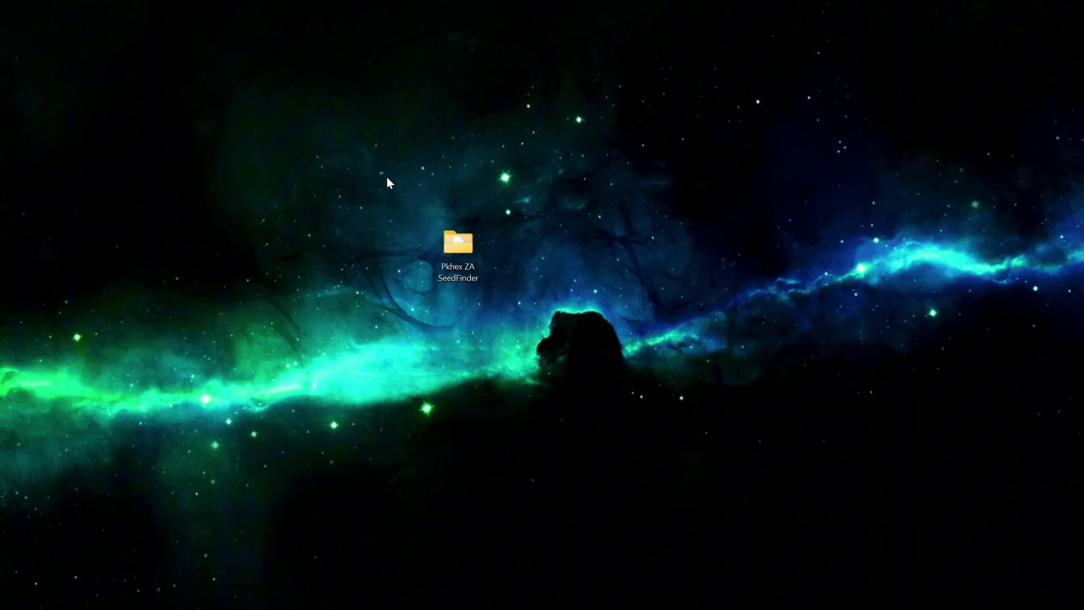
# Check the plugins folder inside Pkhex ZA SeedFinder for the PLZASeedFinderPlugin.dll file.
pyautogui.doubleClick(457, 245)
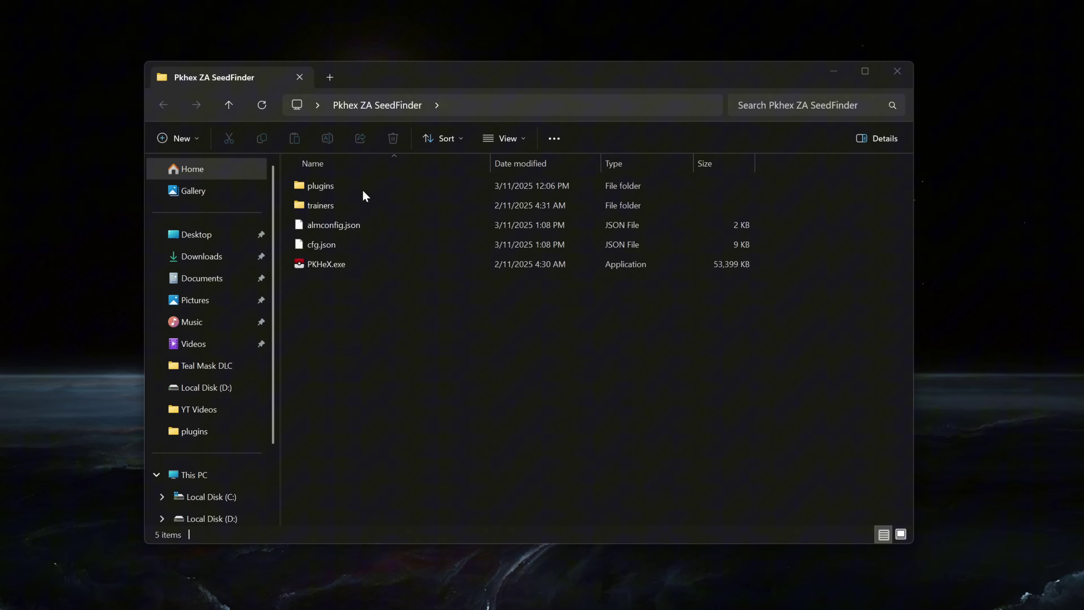
pyautogui.doubleClick(351, 185)
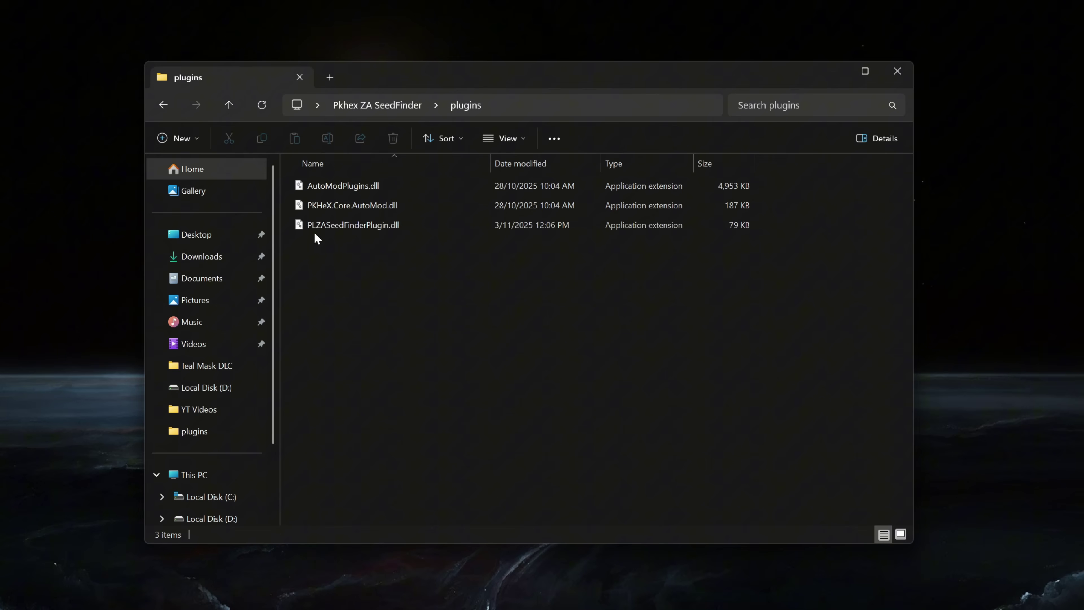
pyautogui.moveTo(313, 232)
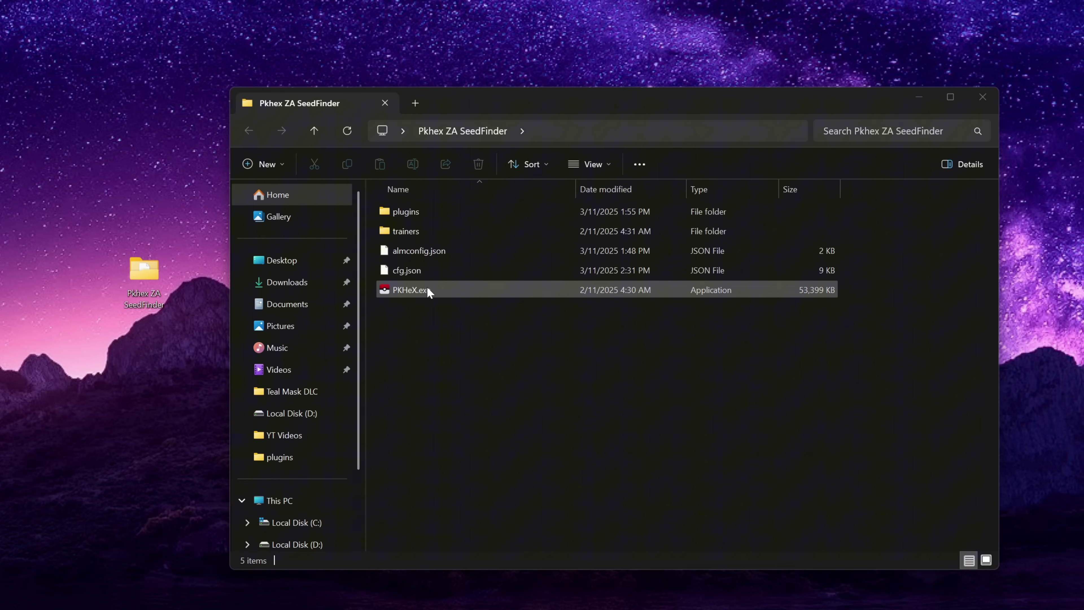
# Launch PKHeX.exe from the Pkhex ZA SeedFinder folder and open the PLZA Seed Finder plugin.
pyautogui.moveTo(427, 290); pyautogui.dragTo(183, 318)
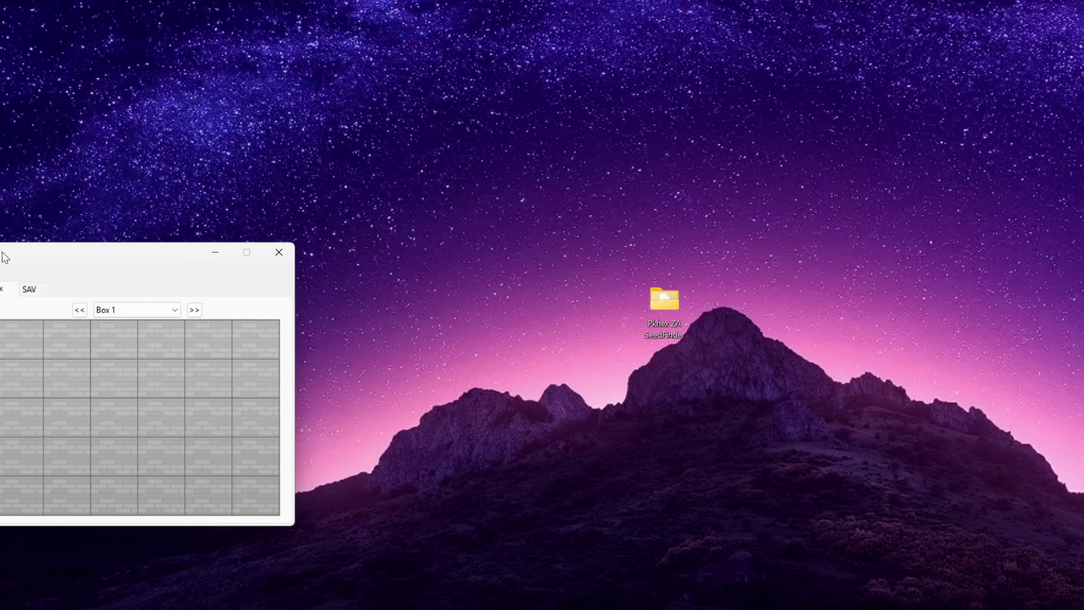
pyautogui.moveTo(0, 256); pyautogui.dragTo(348, 203)
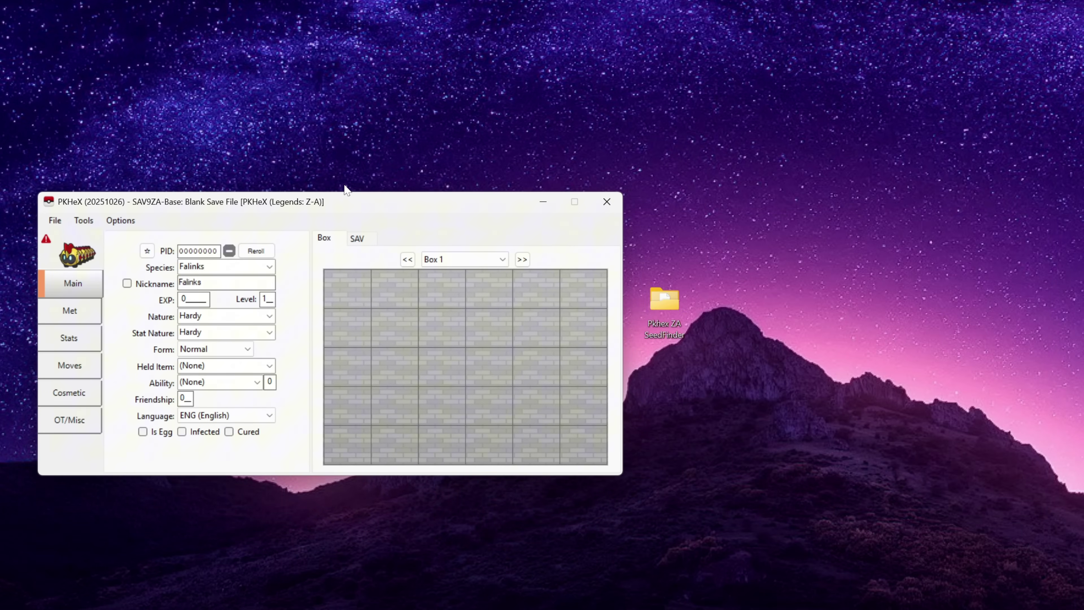
pyautogui.click(83, 221)
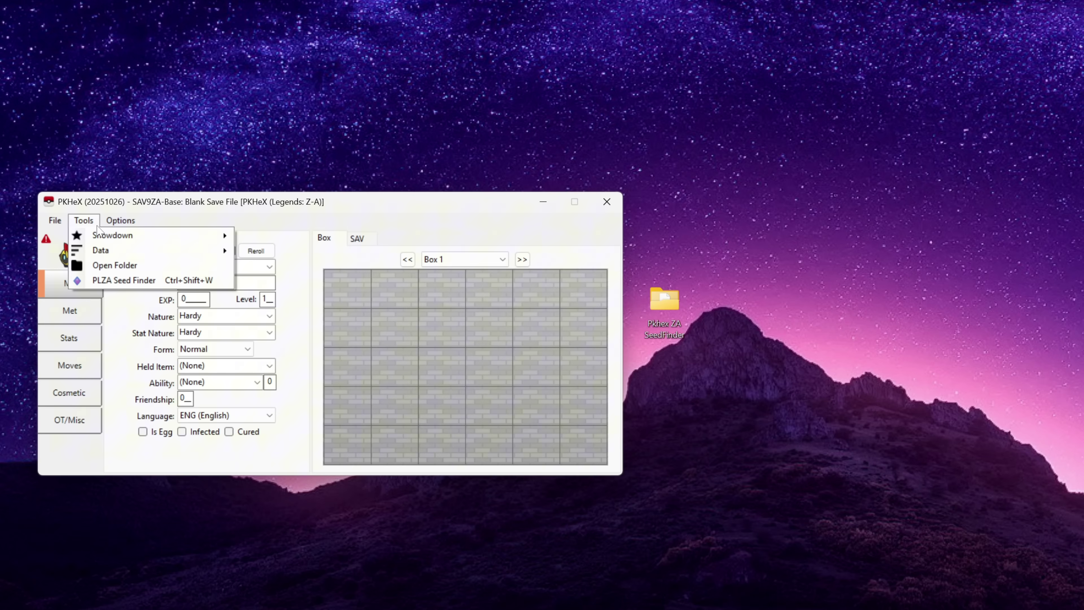
pyautogui.click(110, 279)
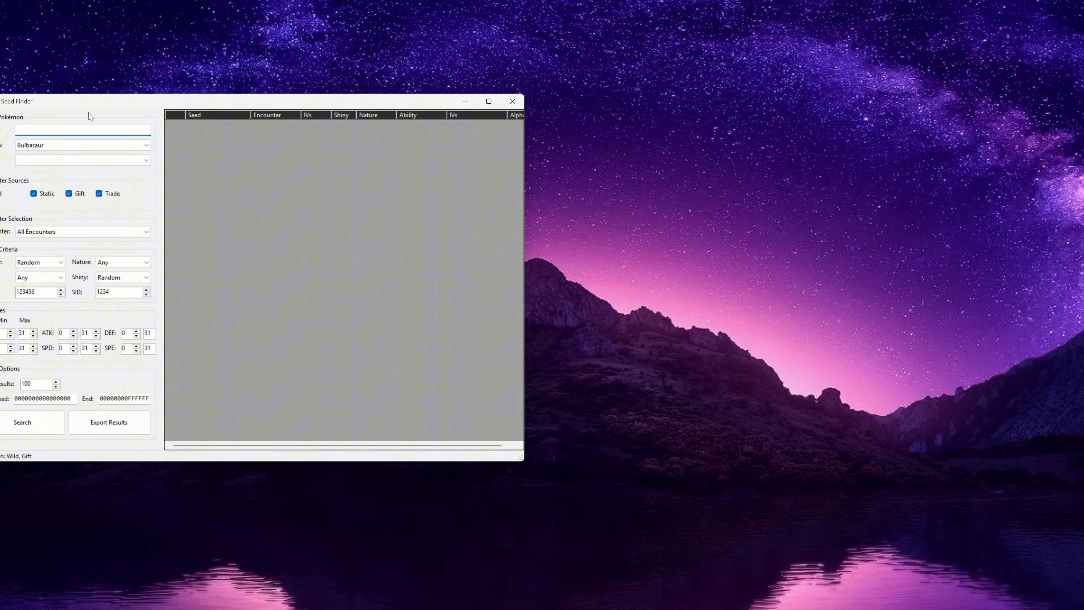
pyautogui.moveTo(59, 109); pyautogui.dragTo(598, 111)
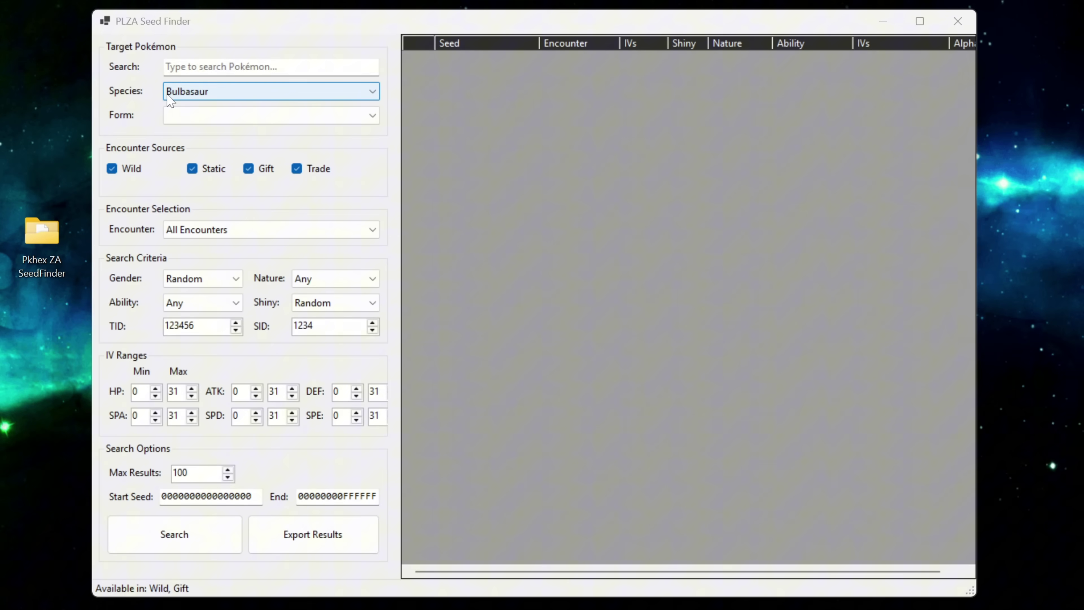
pyautogui.click(153, 542)
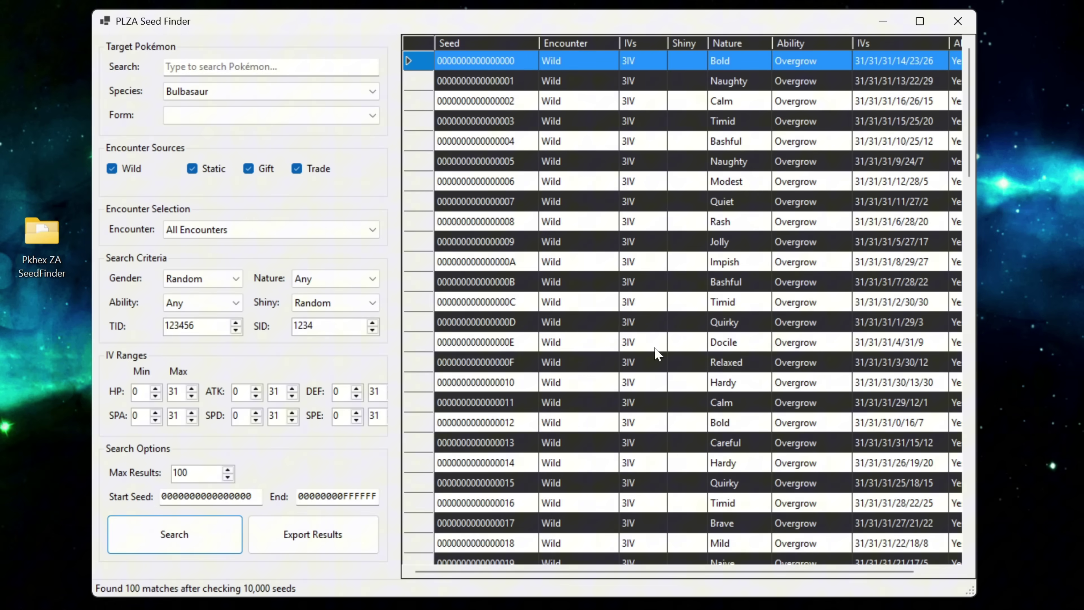
pyautogui.doubleClick(643, 342)
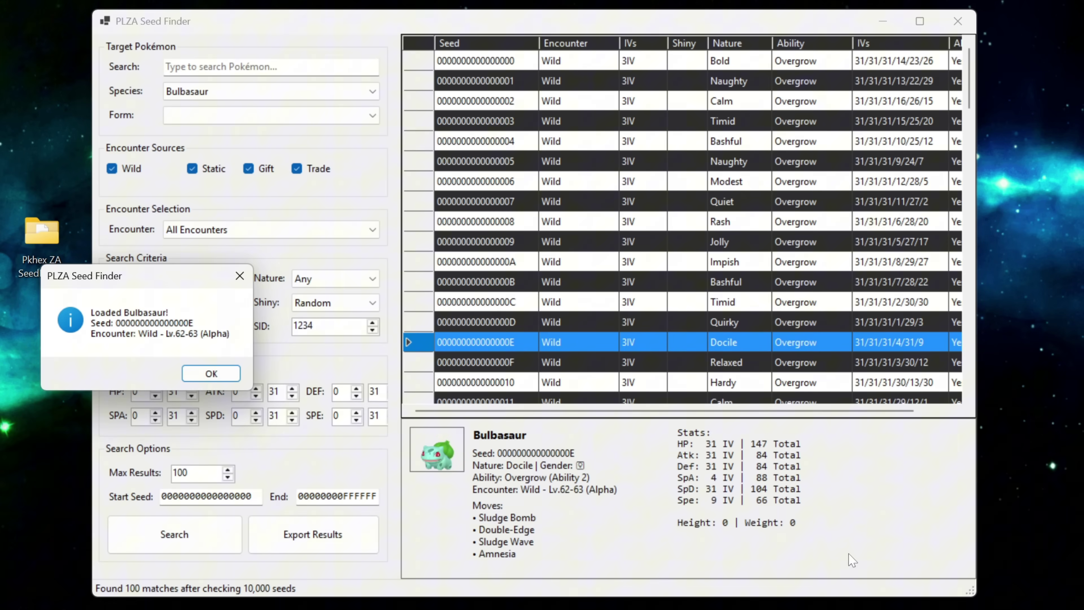
pyautogui.click(239, 275)
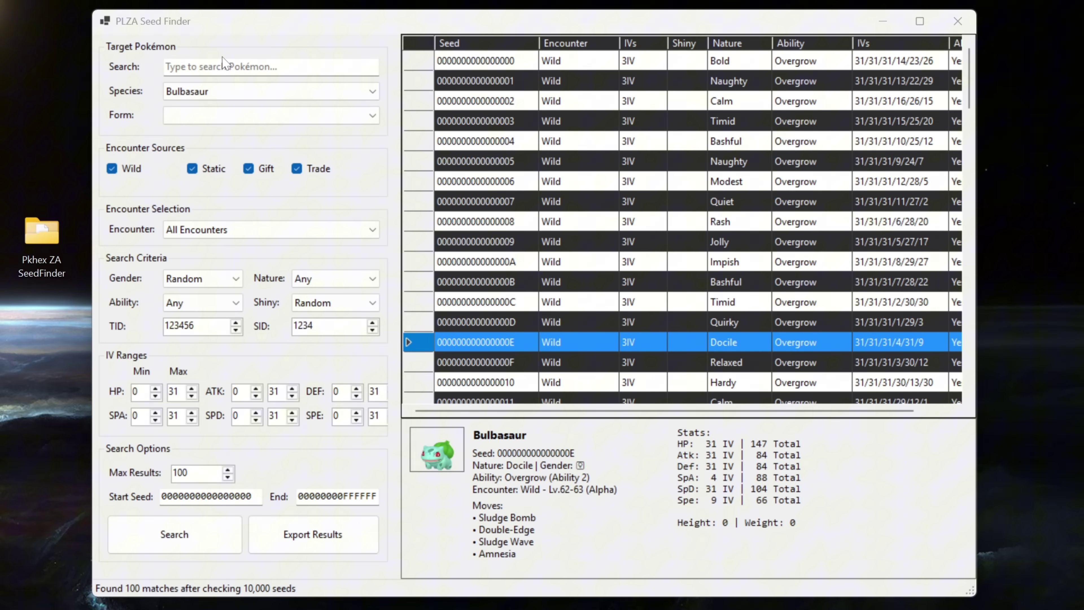
# Try the Pokémon search with "gren" and "char", clearing the entry each time.
pyautogui.click(256, 66)
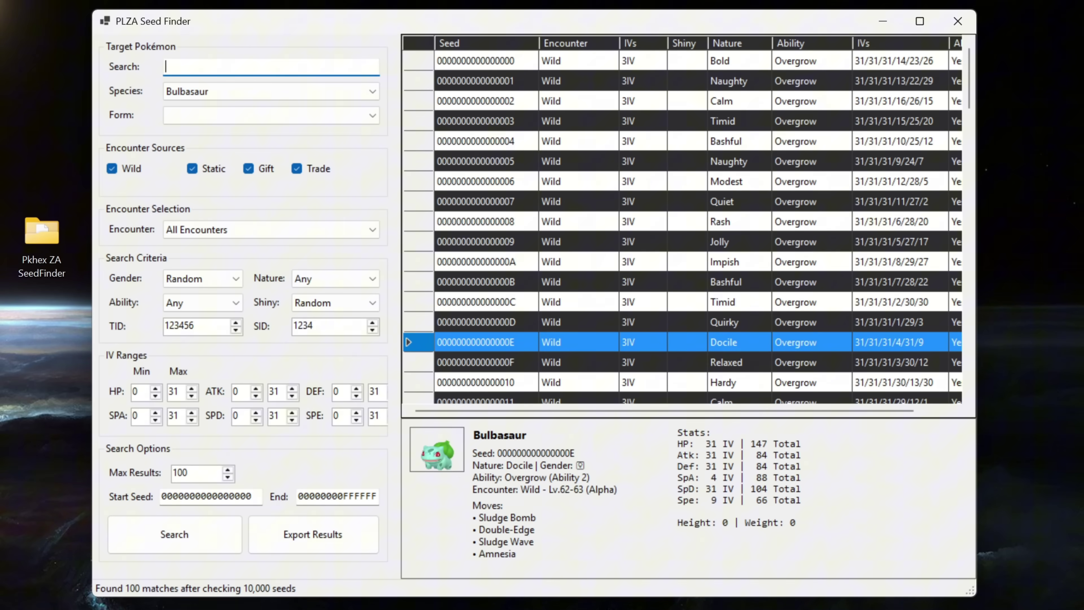
pyautogui.write('gren')
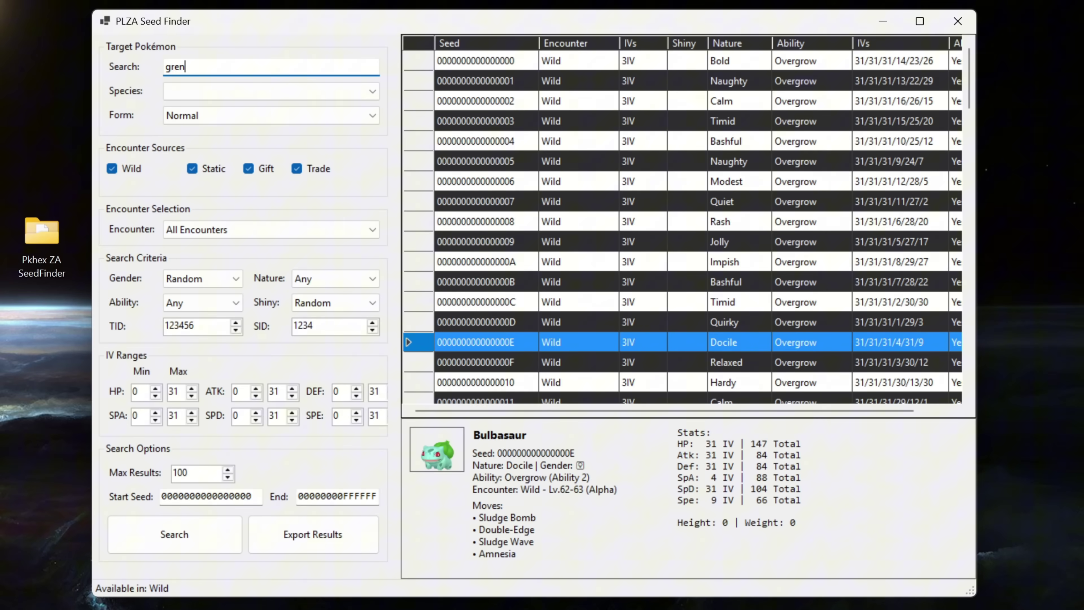
pyautogui.press('BackSpace')
pyautogui.press('BackSpace')
pyautogui.press('BackSpace')
pyautogui.press('BackSpace')
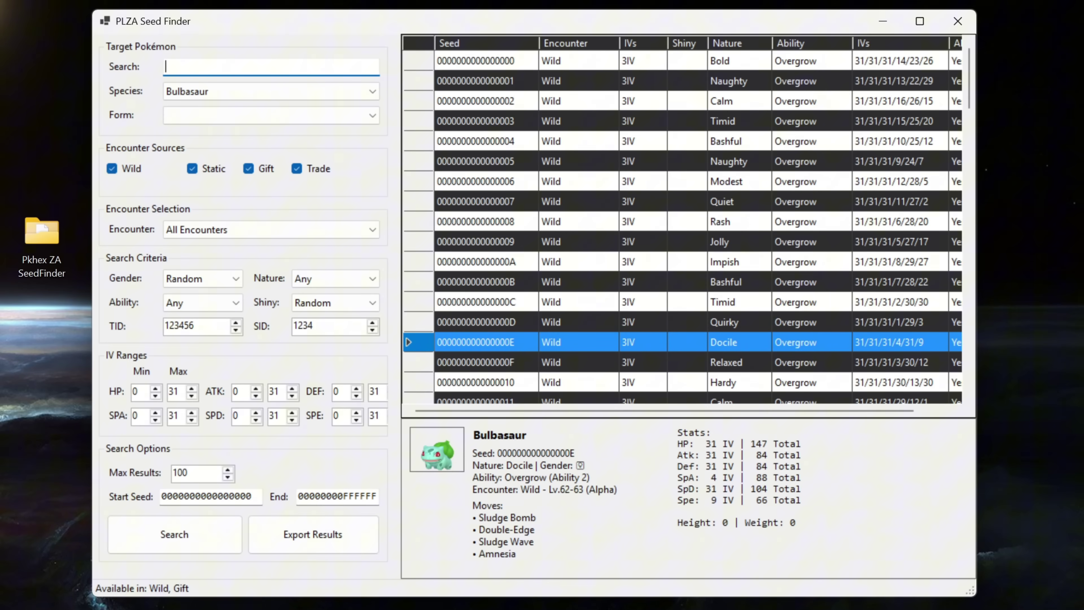
pyautogui.write('char')
pyautogui.press('BackSpace')
pyautogui.press('BackSpace')
pyautogui.press('BackSpace')
pyautogui.press('BackSpace')
pyautogui.write('froak')
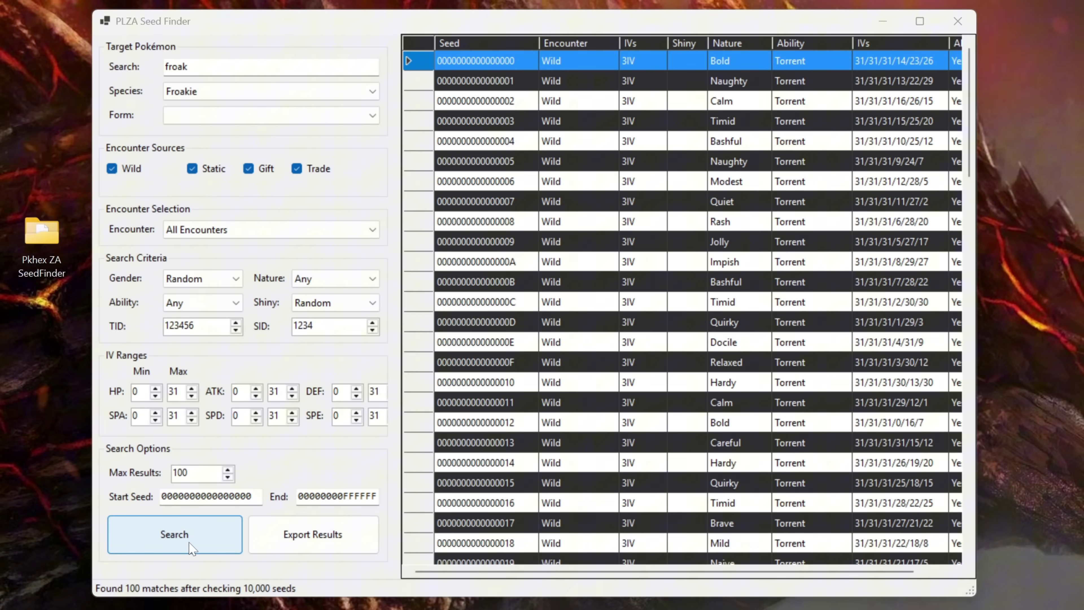
pyautogui.doubleClick(535, 222)
pyautogui.press('Return')
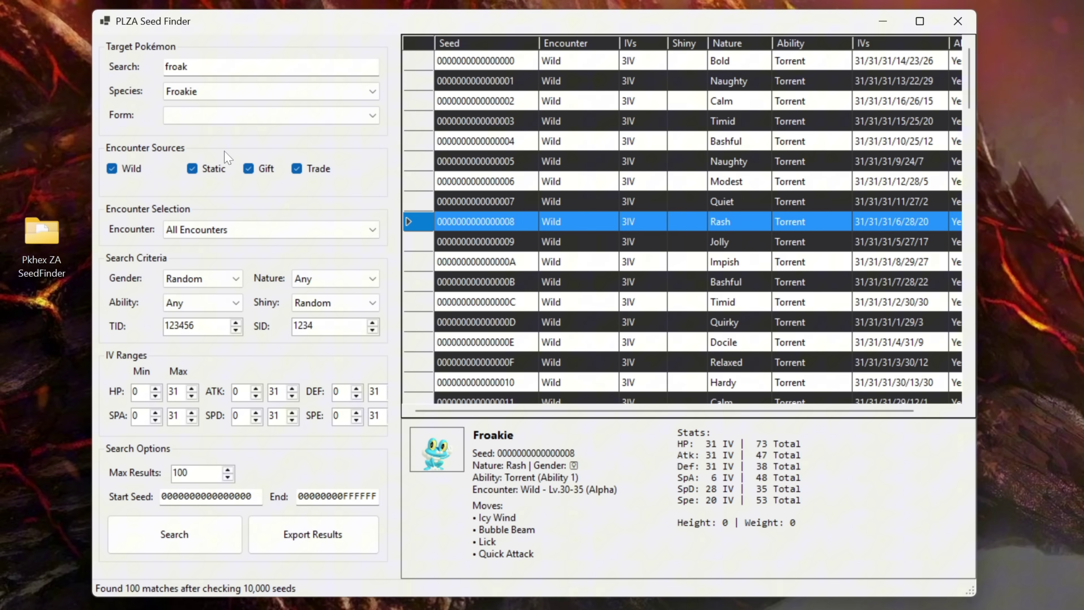
# Limit the Froakie search to the Wild - Lv.30-35 (Alpha) encounter and the Male gender.
pyautogui.click(228, 114)
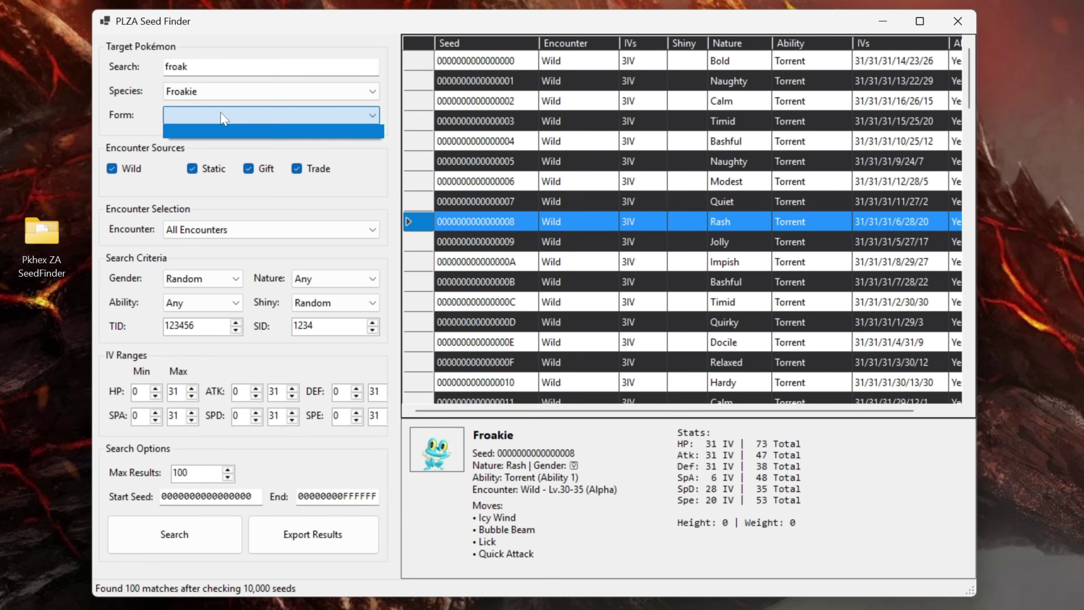
pyautogui.click(161, 189)
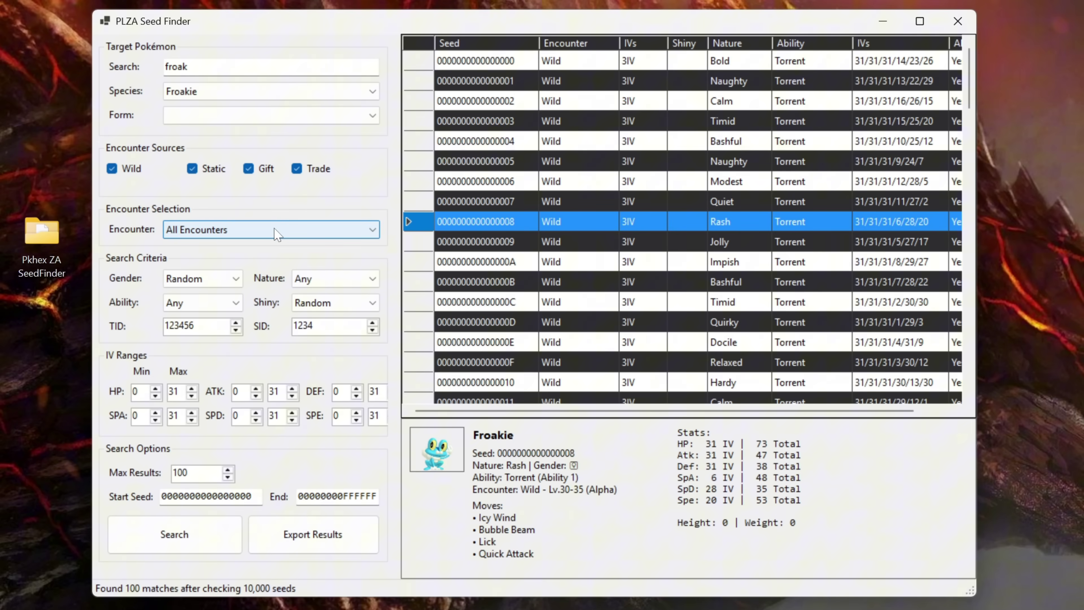
pyautogui.click(277, 231)
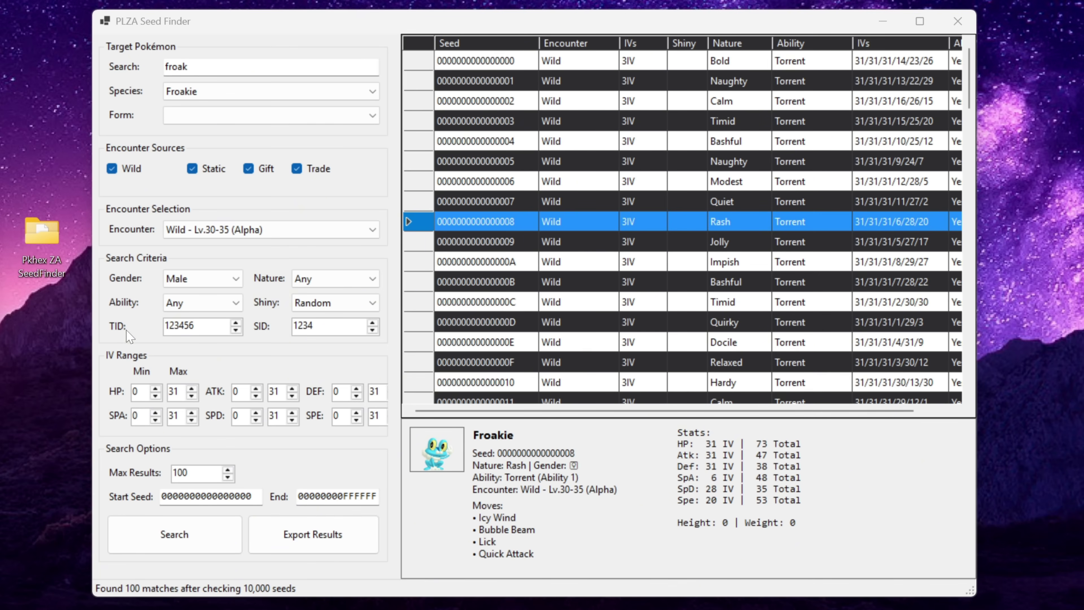
pyautogui.click(236, 280)
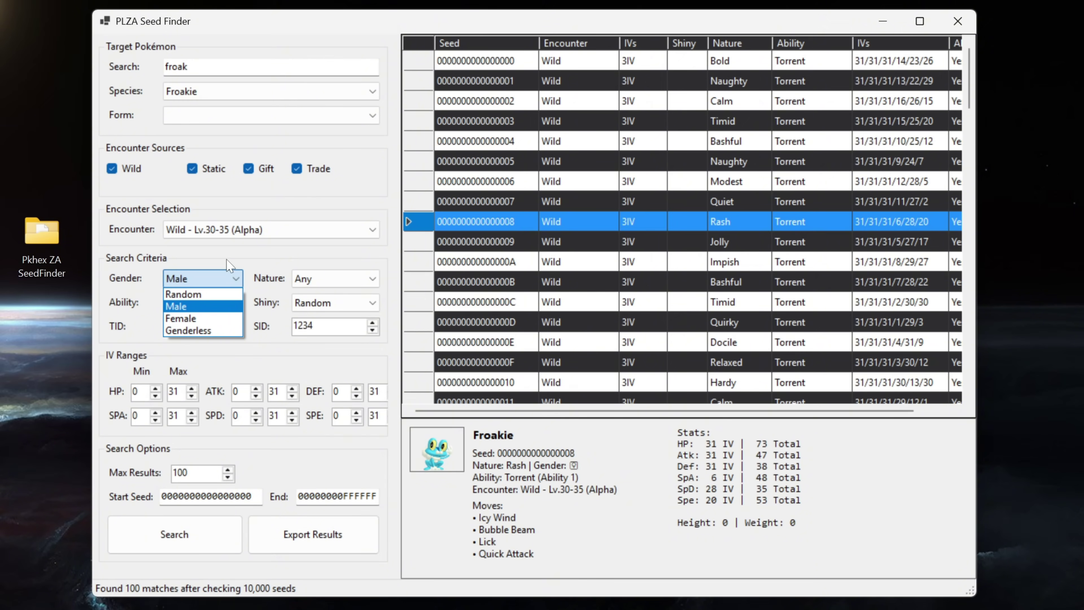
pyautogui.click(210, 310)
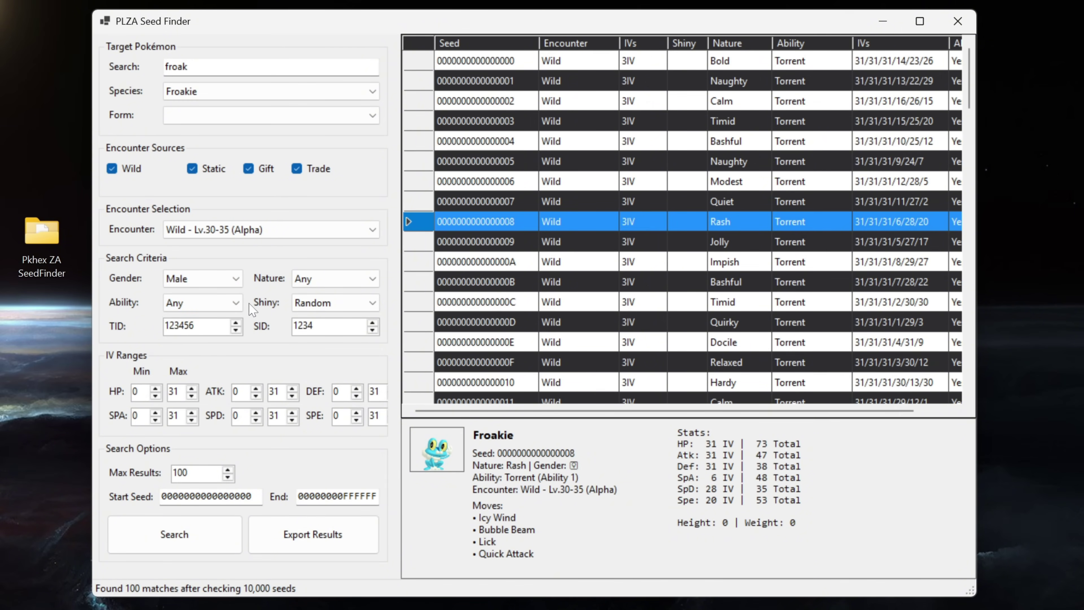
# Set the search criteria to Naughty nature and Shiny Always.
pyautogui.click(298, 284)
pyautogui.click(329, 360)
pyautogui.click(346, 307)
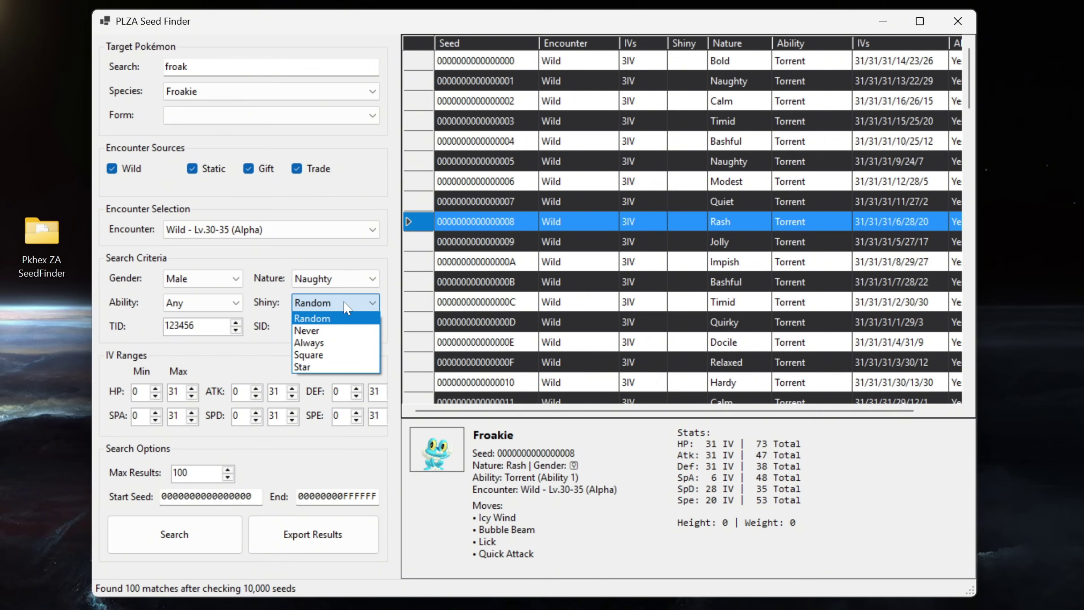
pyautogui.click(336, 342)
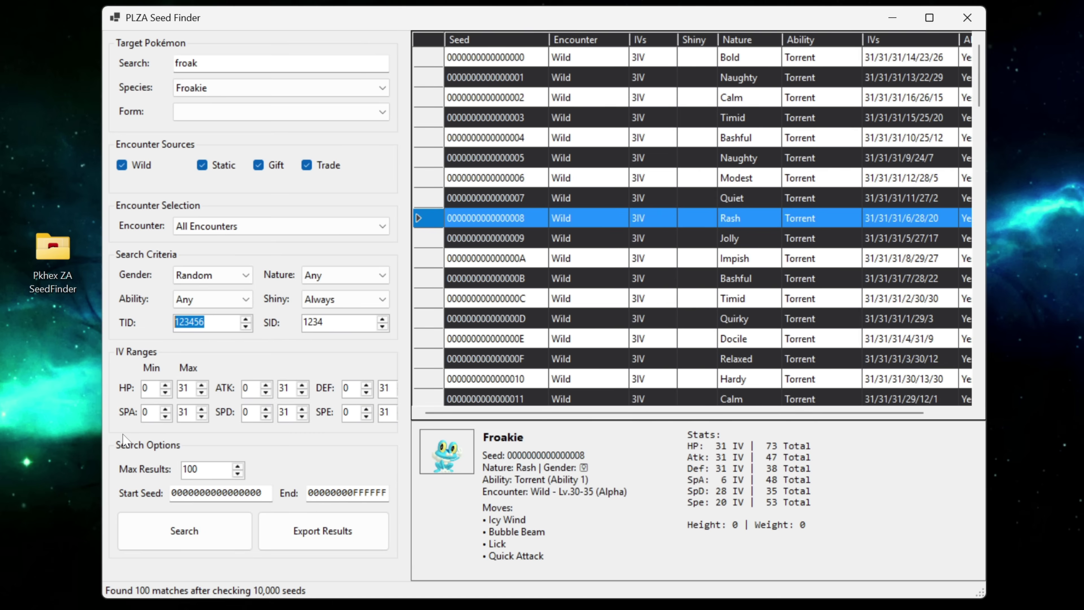
# Set the trainer TID to 688374 and the SID to 4202 in the search criteria.
pyautogui.write('688374')
pyautogui.press('Tab')
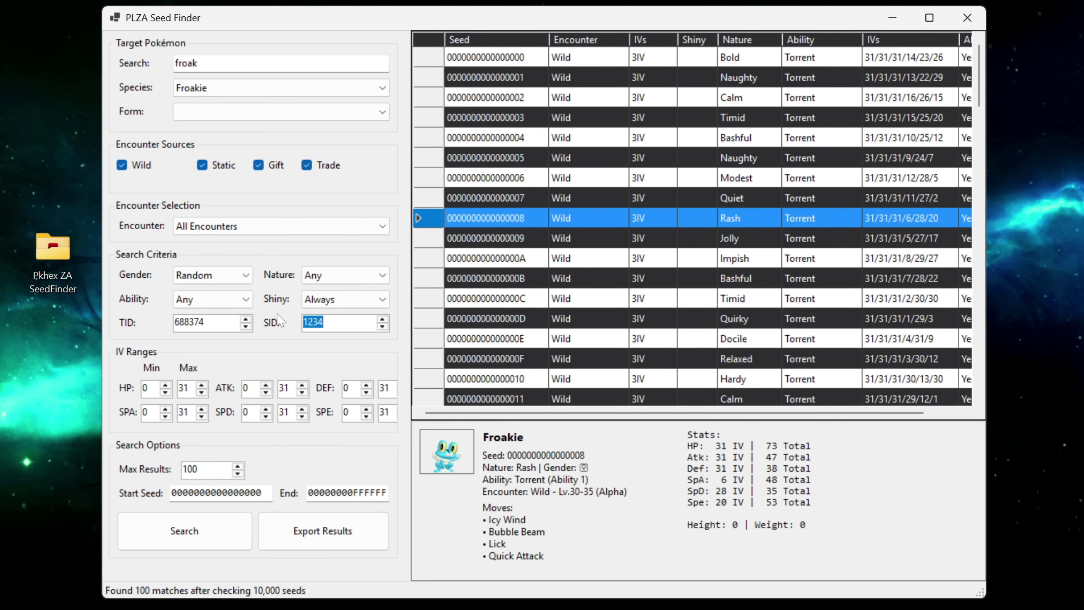
pyautogui.write('4202')
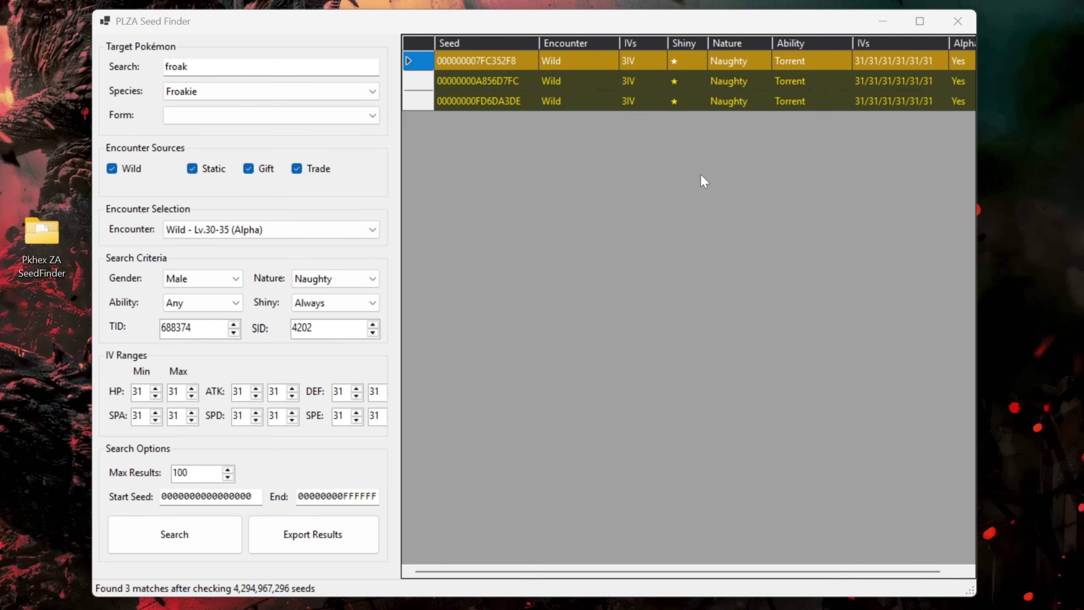
# Load the shiny Froakie with seed 000000007FC352F8 from the search results into the editor.
pyautogui.click(627, 267)
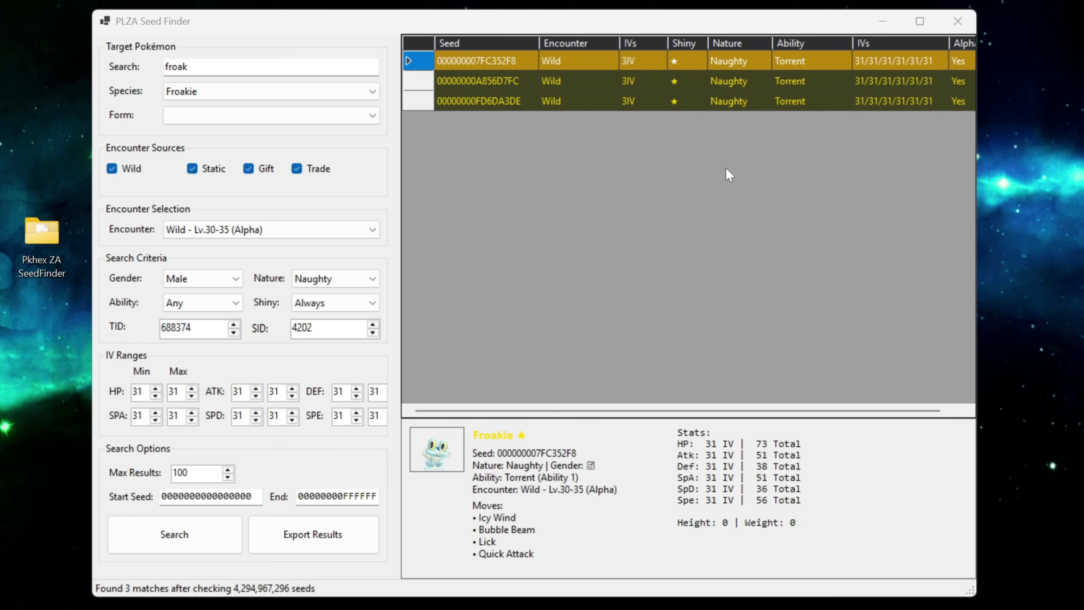
pyautogui.doubleClick(517, 61)
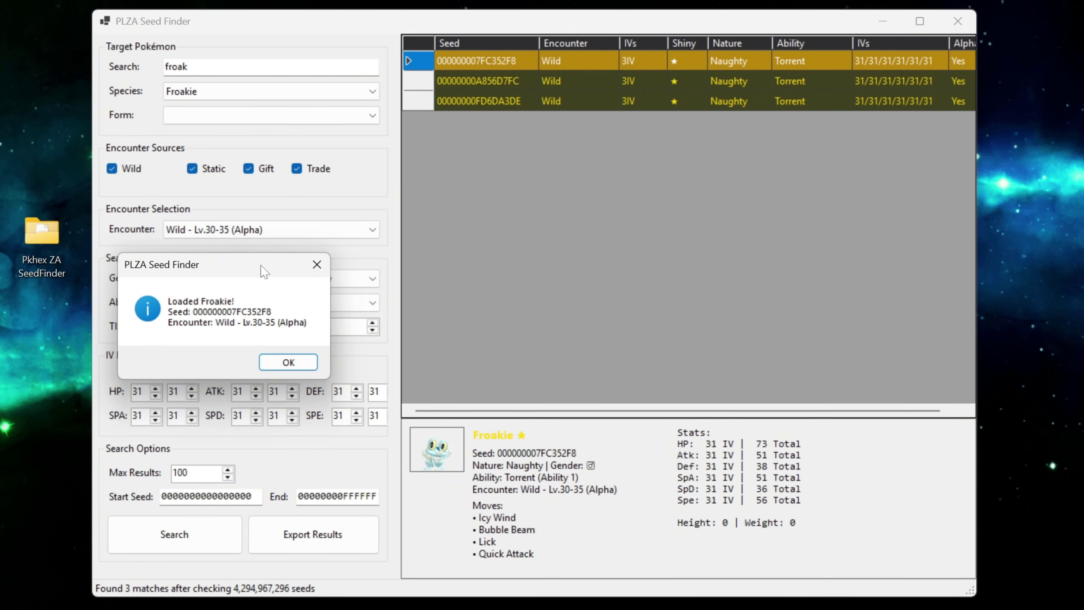
pyautogui.click(289, 363)
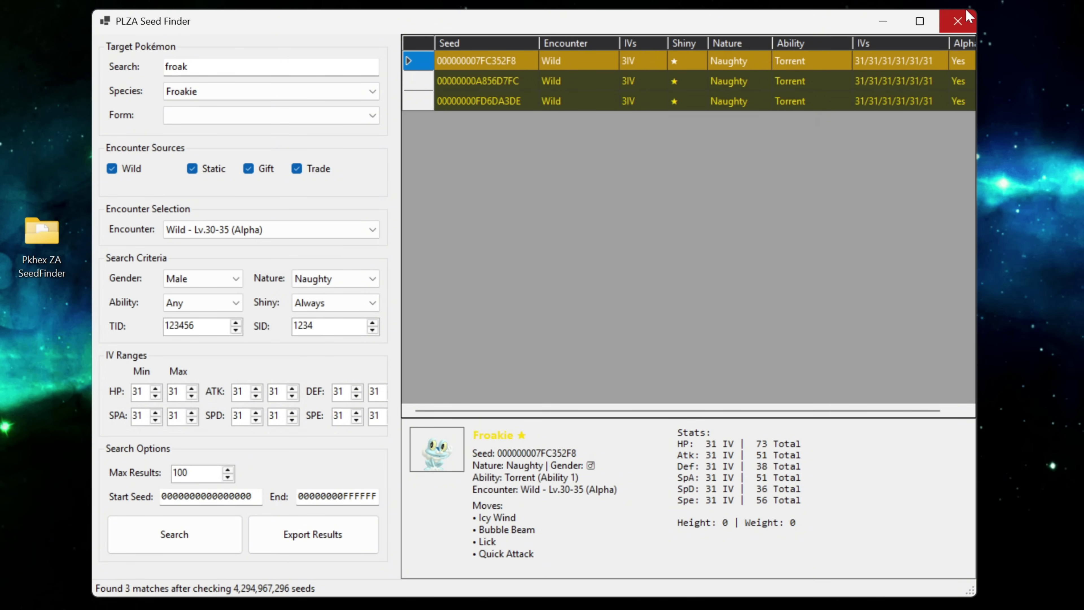
# Close the Seed Finder and review the loaded Froakie's legality mark and original trainer information.
pyautogui.click(958, 21)
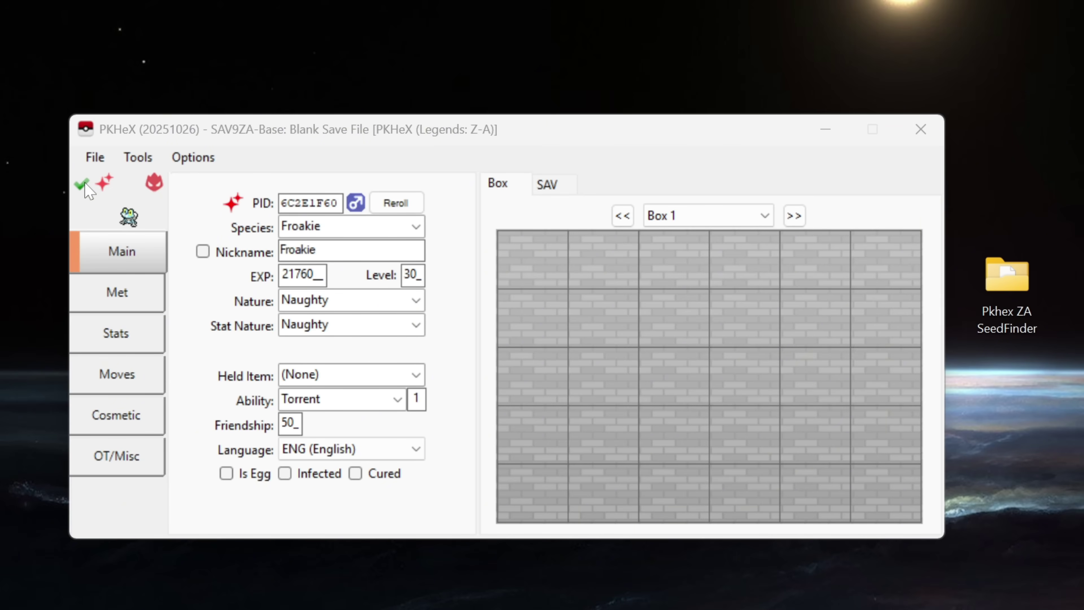
pyautogui.moveTo(85, 189)
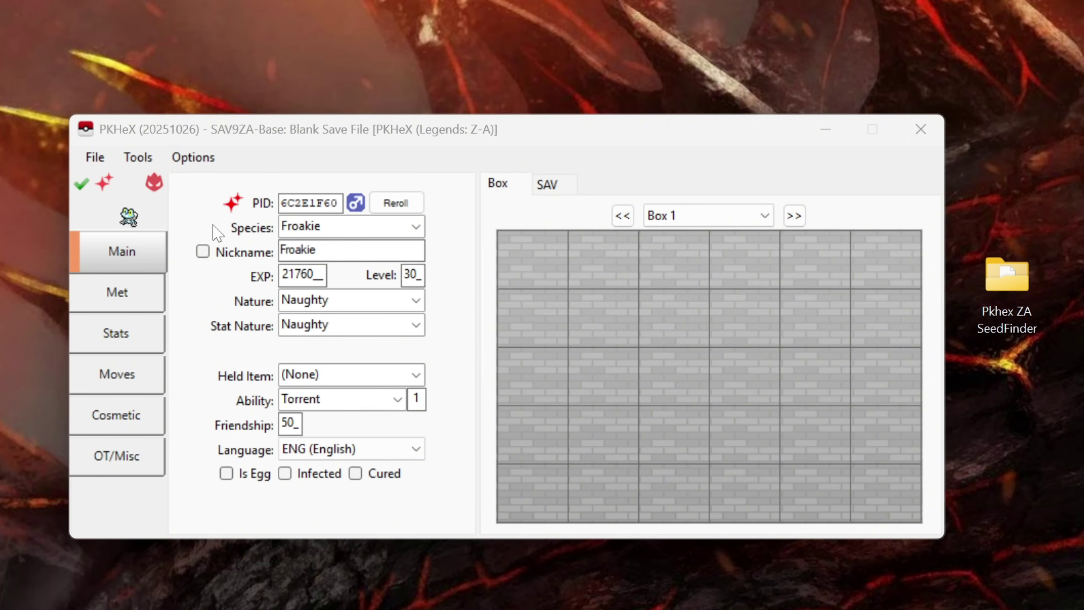
pyautogui.click(141, 472)
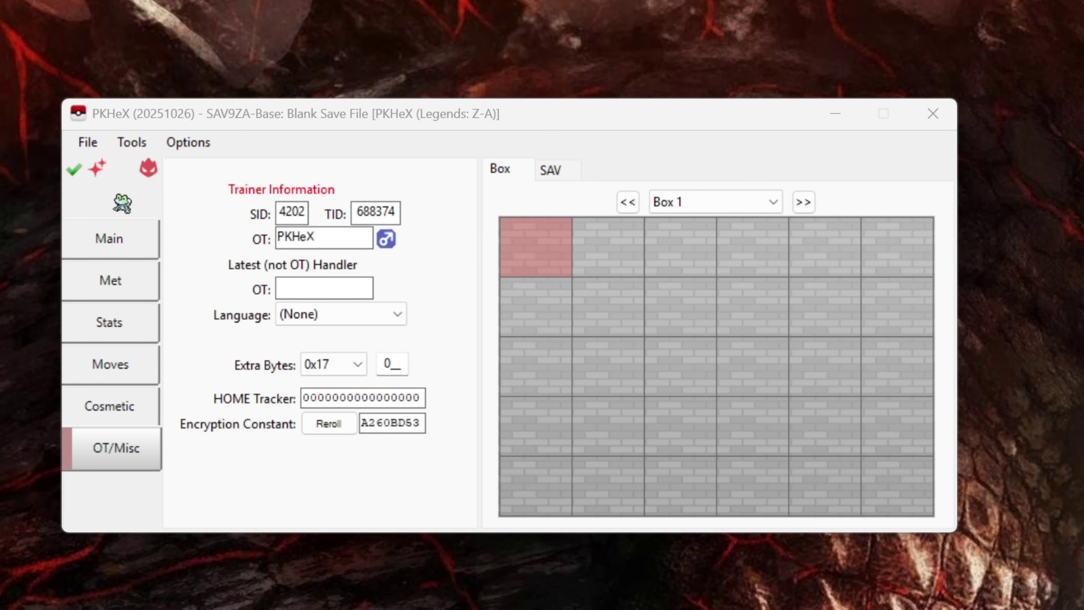
# Replace the Froakie's original trainer name with your own in-game trainer name.
pyautogui.hotkey('alt', 'Tab')
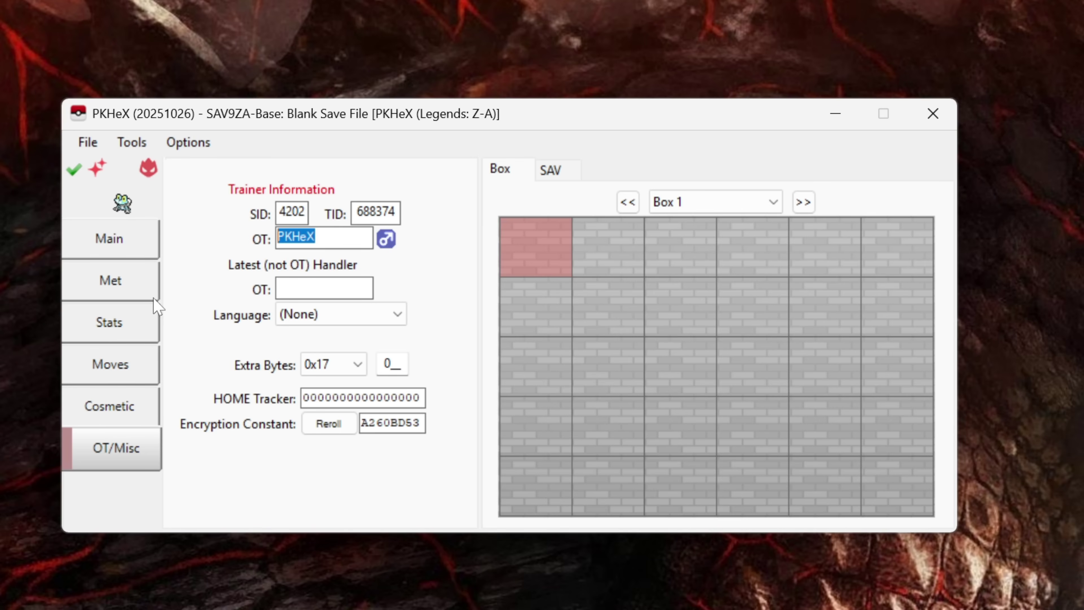
pyautogui.write('NutellaGuyAU')
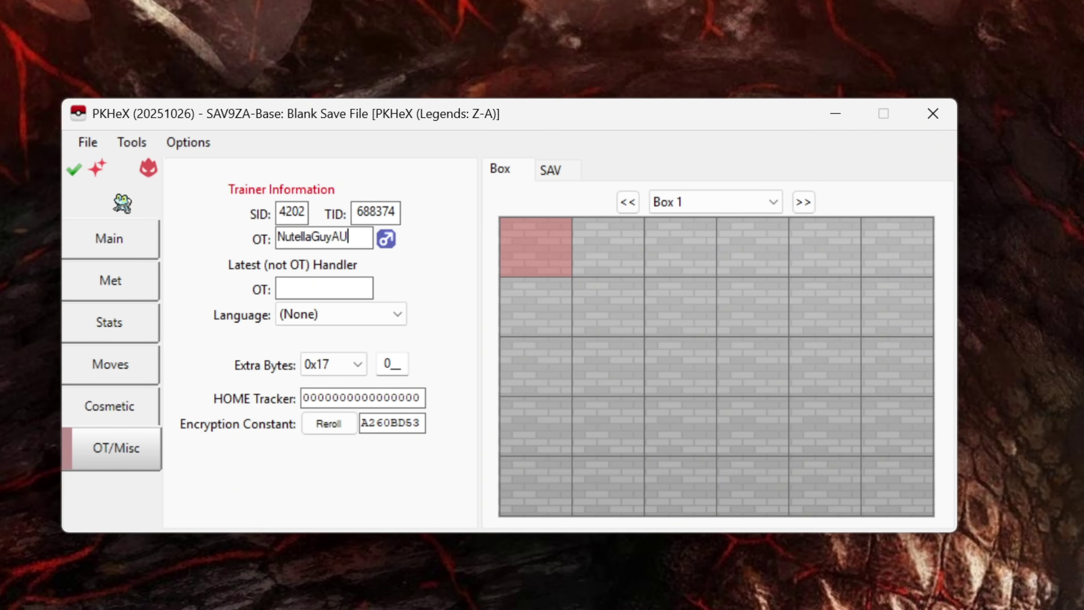
pyautogui.hotkey('alt', 'Tab')
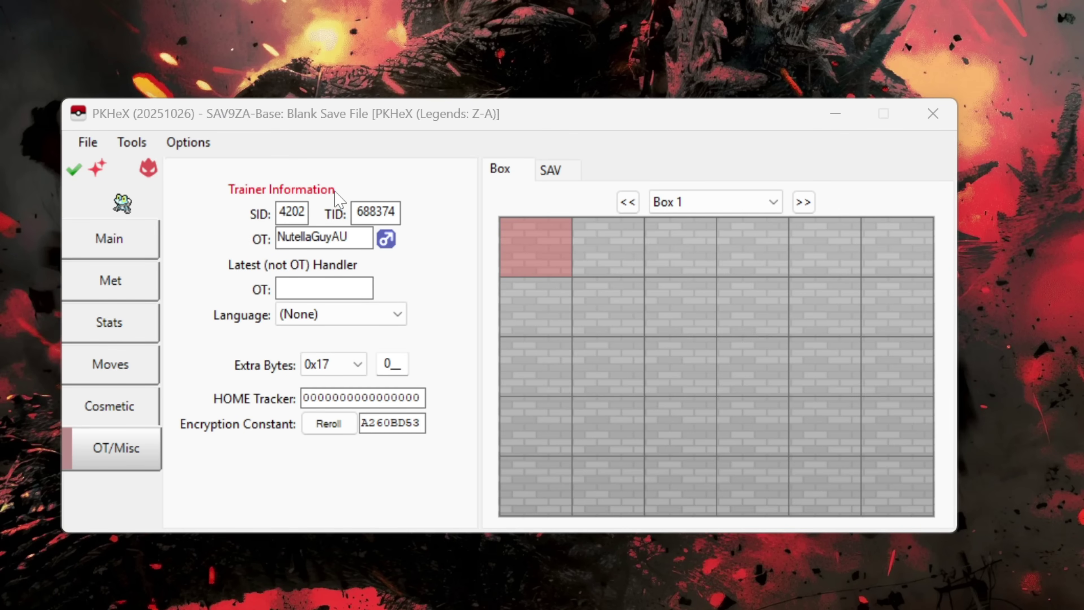
# Set the Froakie's trainer SID to 4294 and make the Froakie shiny.
pyautogui.click(119, 249)
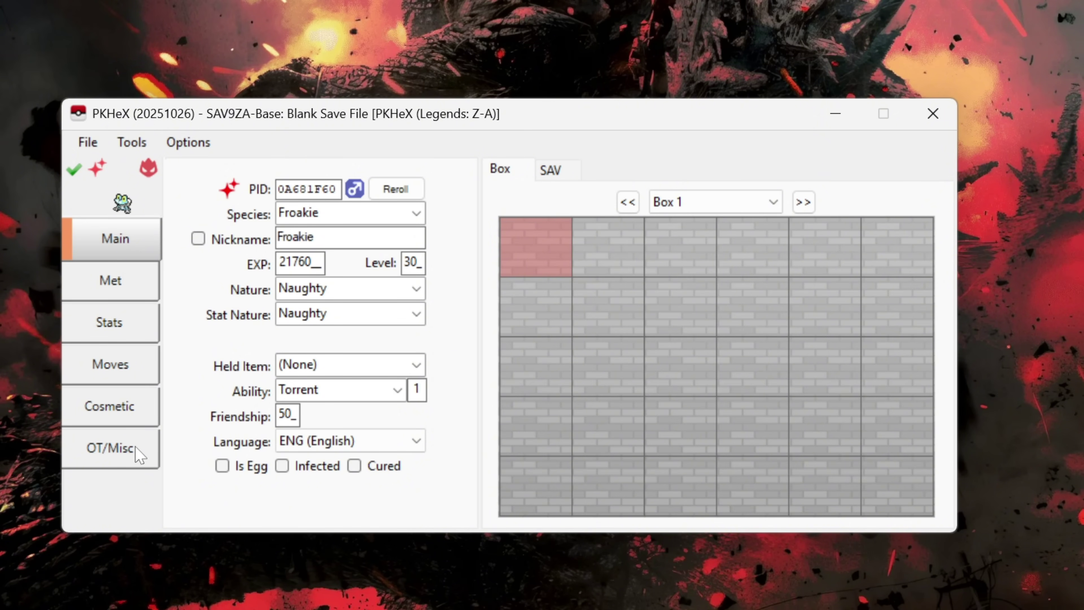
pyautogui.click(136, 453)
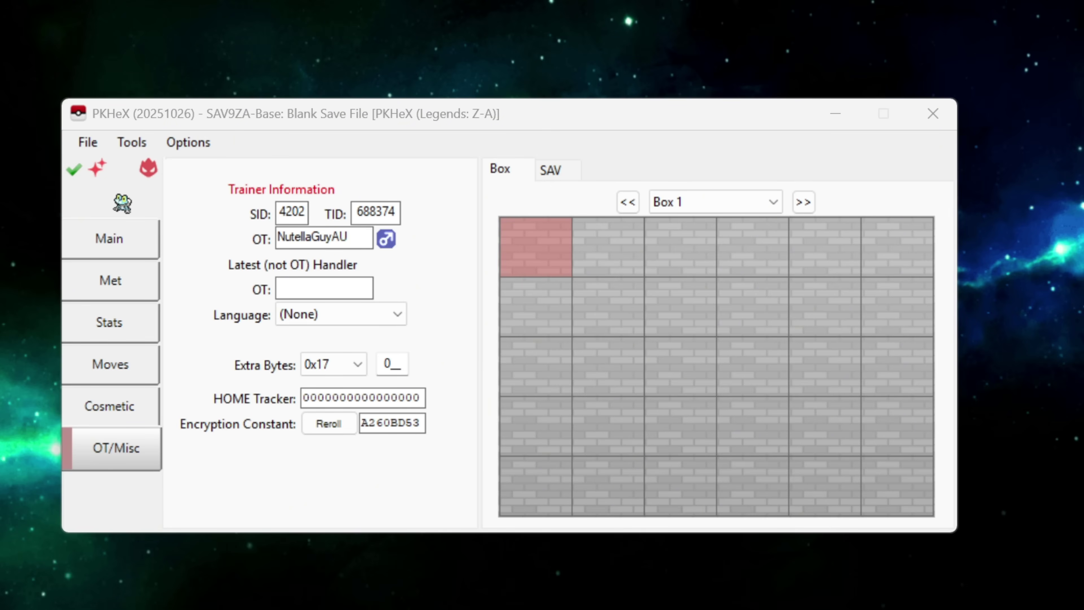
pyautogui.doubleClick(292, 212)
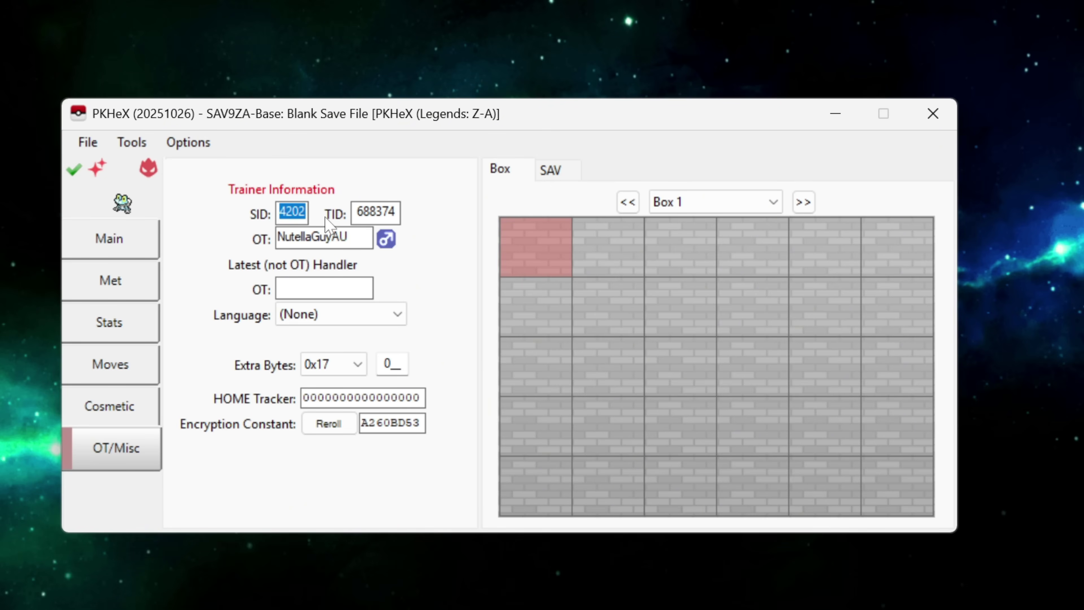
pyautogui.write('6458')
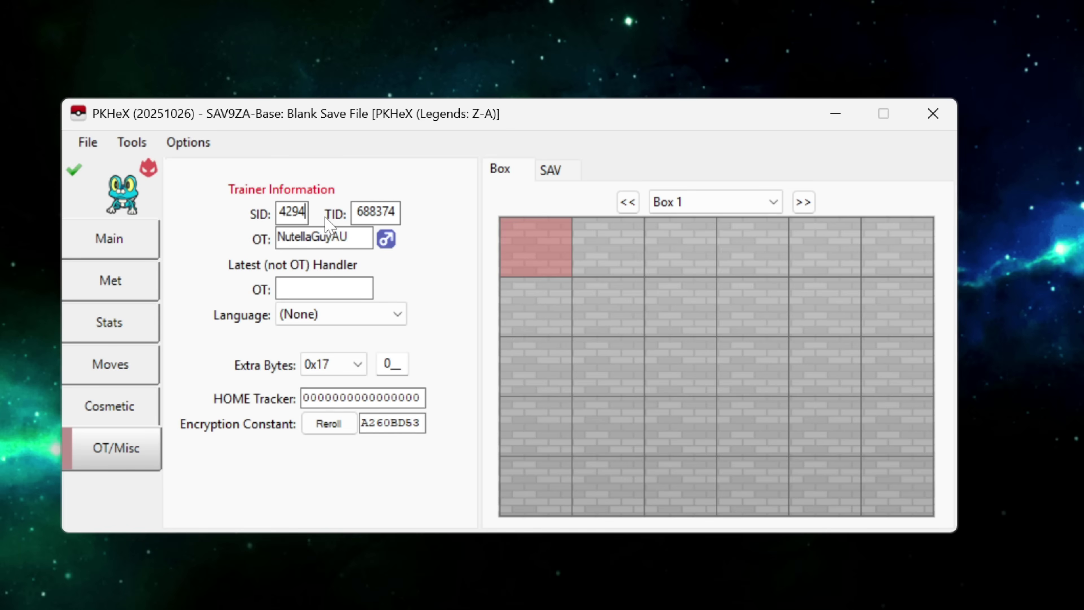
pyautogui.moveTo(72, 173)
pyautogui.click(115, 241)
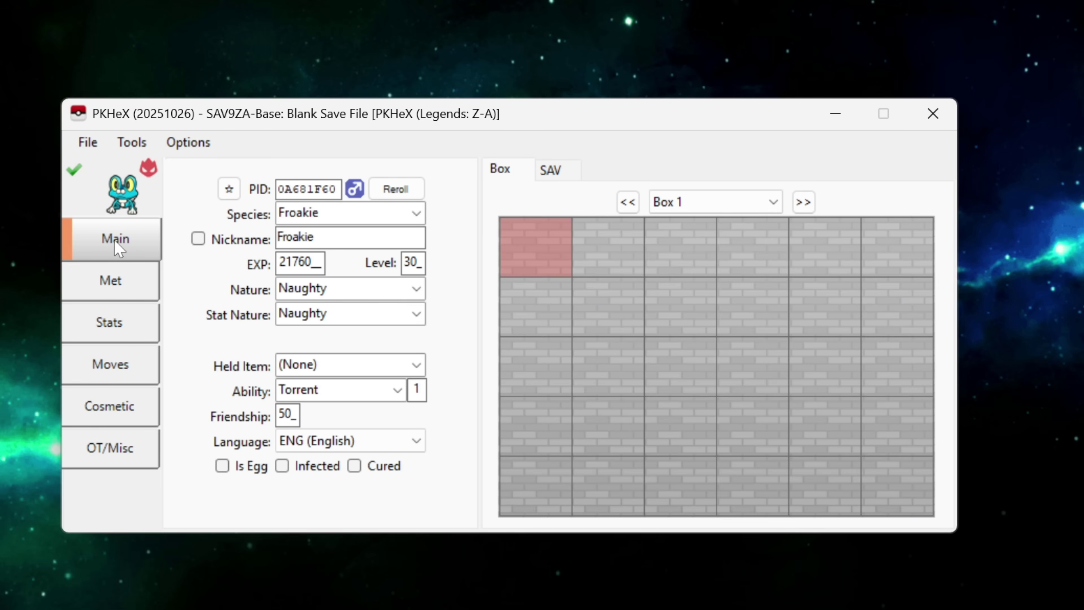
pyautogui.click(229, 189)
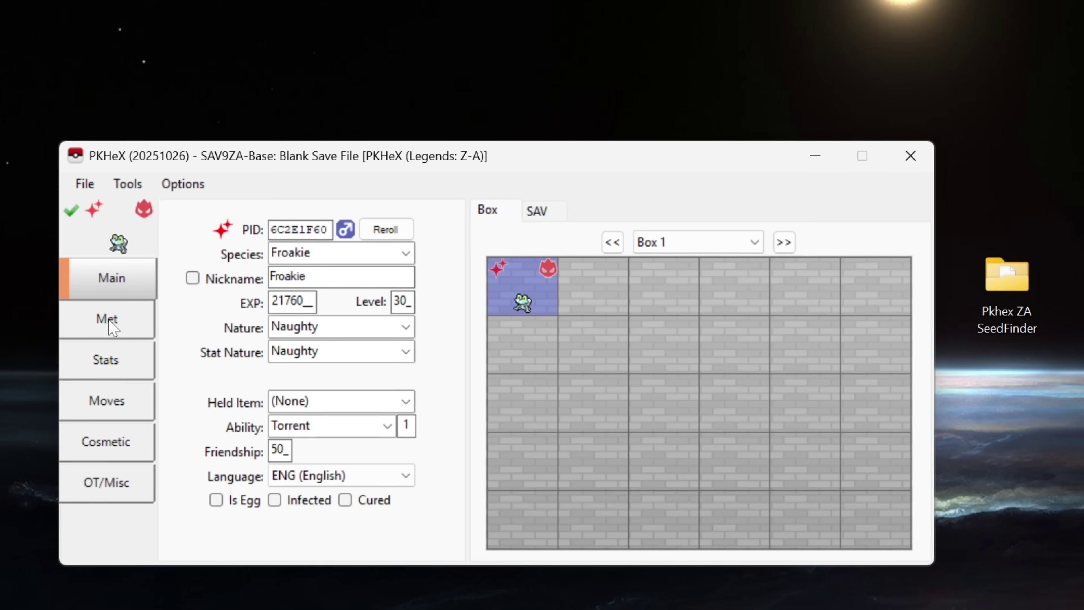
# Set the Froakie's ball to Ultra Ball and its met date to 29 October 2025.
pyautogui.click(110, 321)
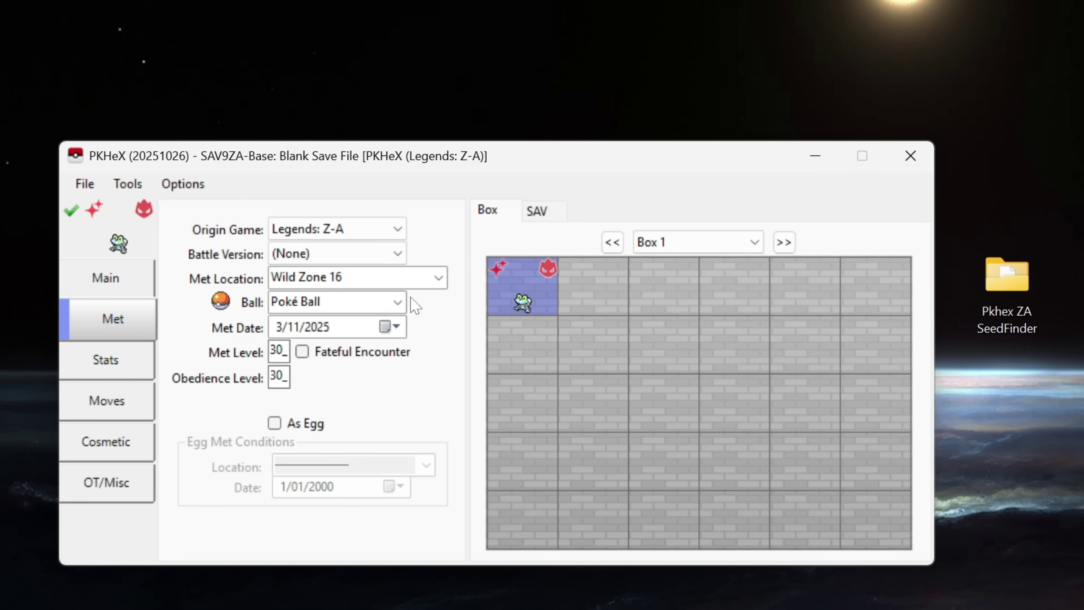
pyautogui.click(398, 302)
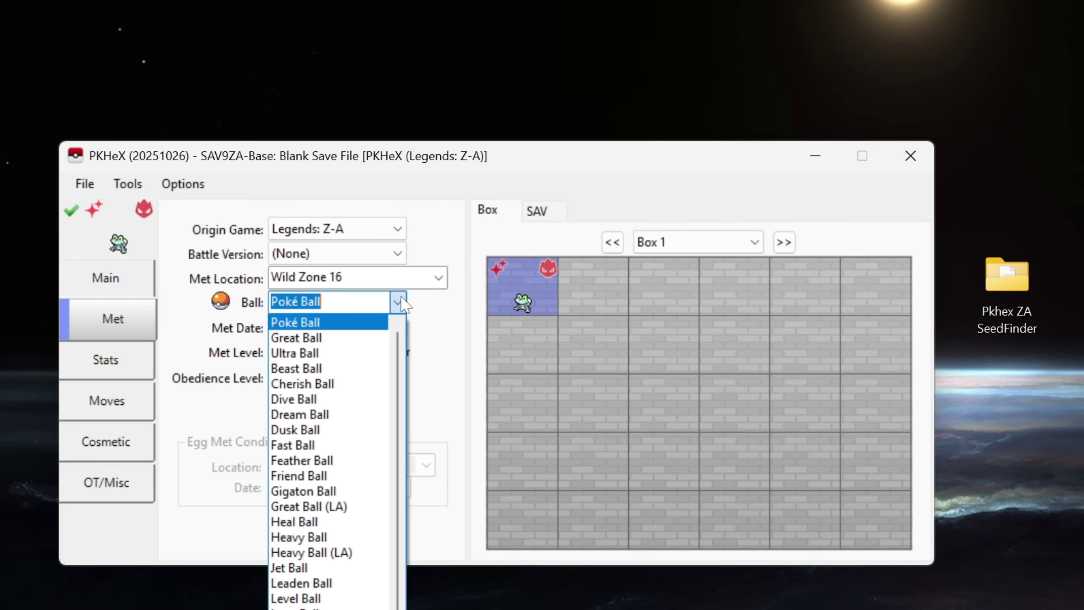
pyautogui.click(328, 353)
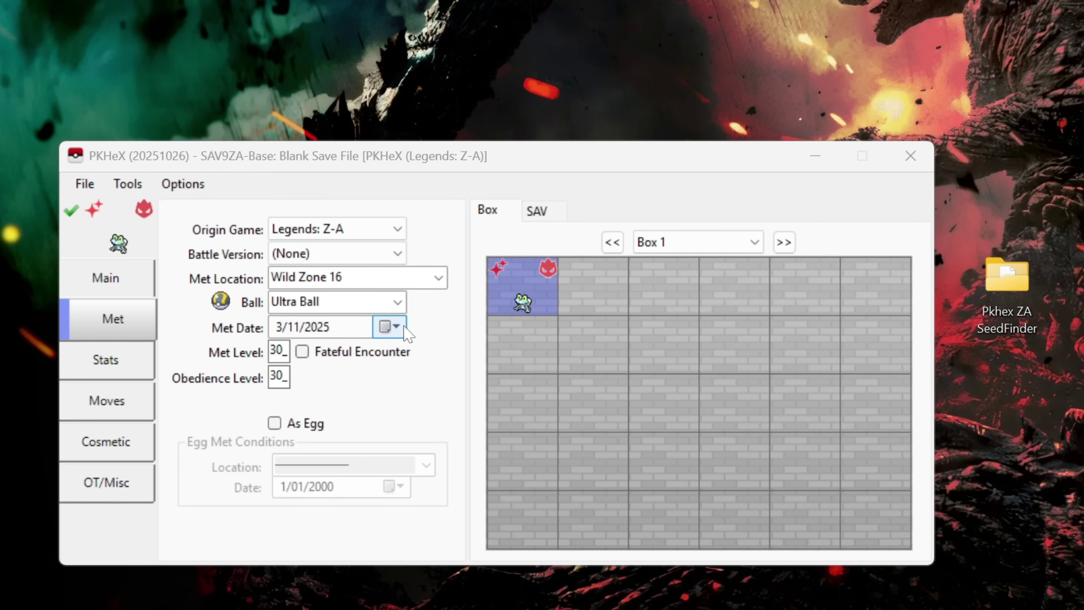
pyautogui.click(389, 327)
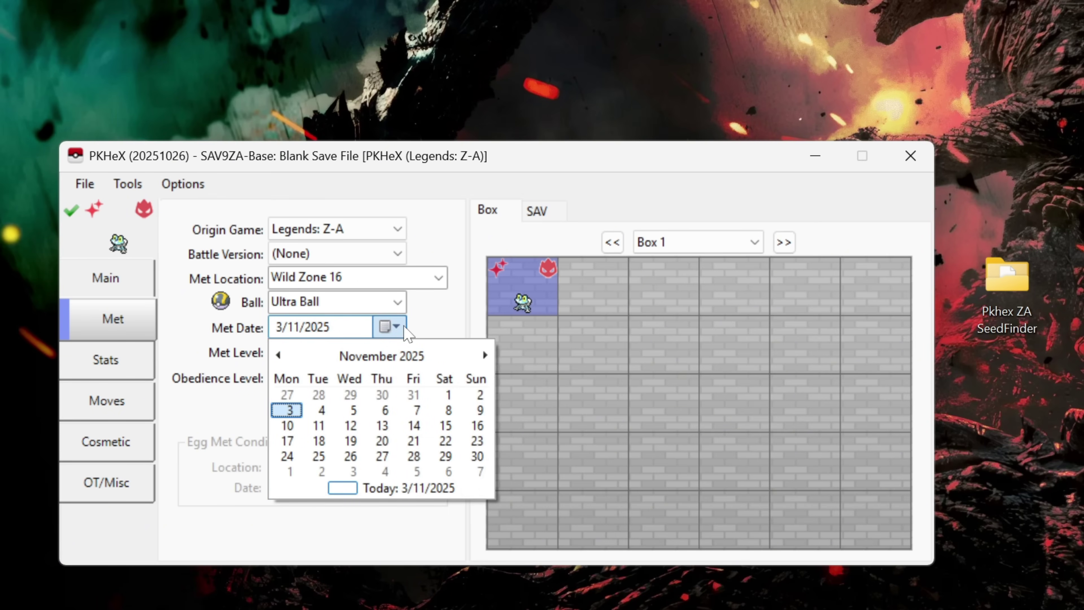
pyautogui.click(350, 395)
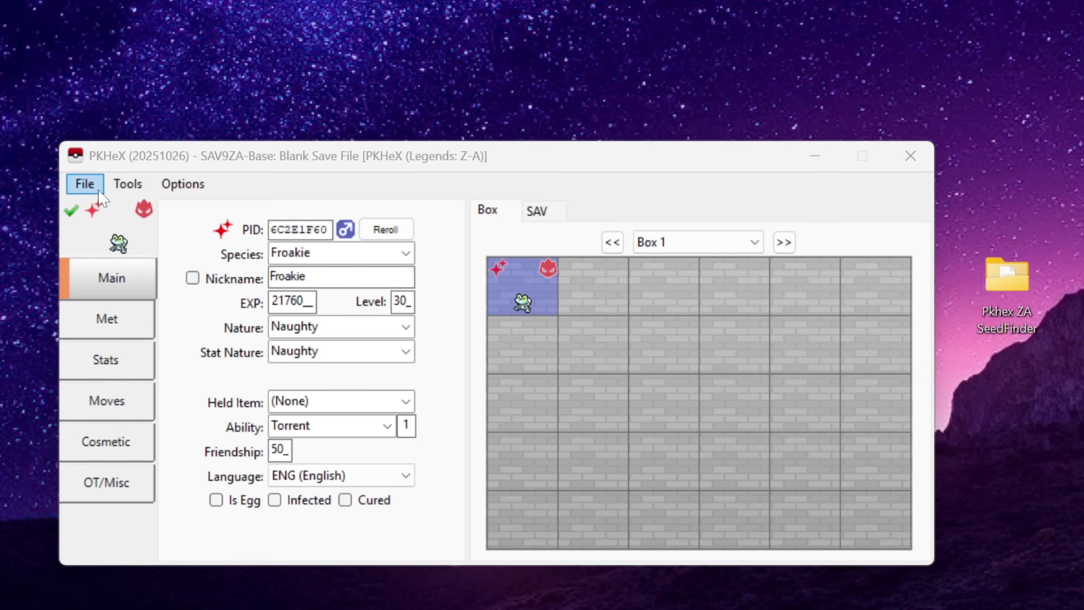
# Save the Froakie as the file 0656 ★ - Froakie - DF72A260BD53.pa9 in the Pkhex ZA SeedFinder folder.
pyautogui.click(85, 183)
pyautogui.click(119, 227)
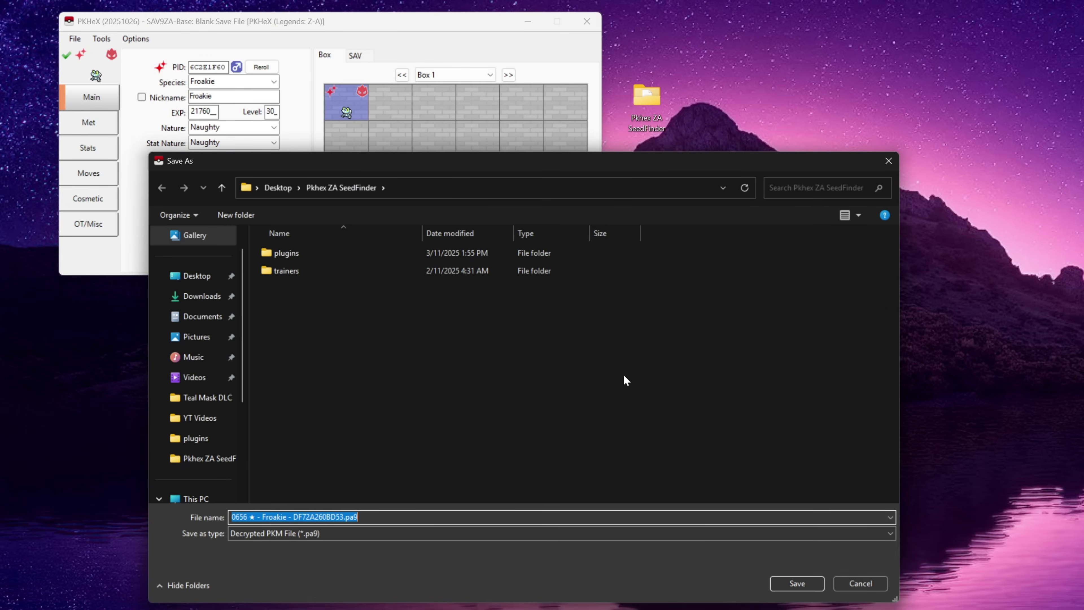
pyautogui.click(796, 583)
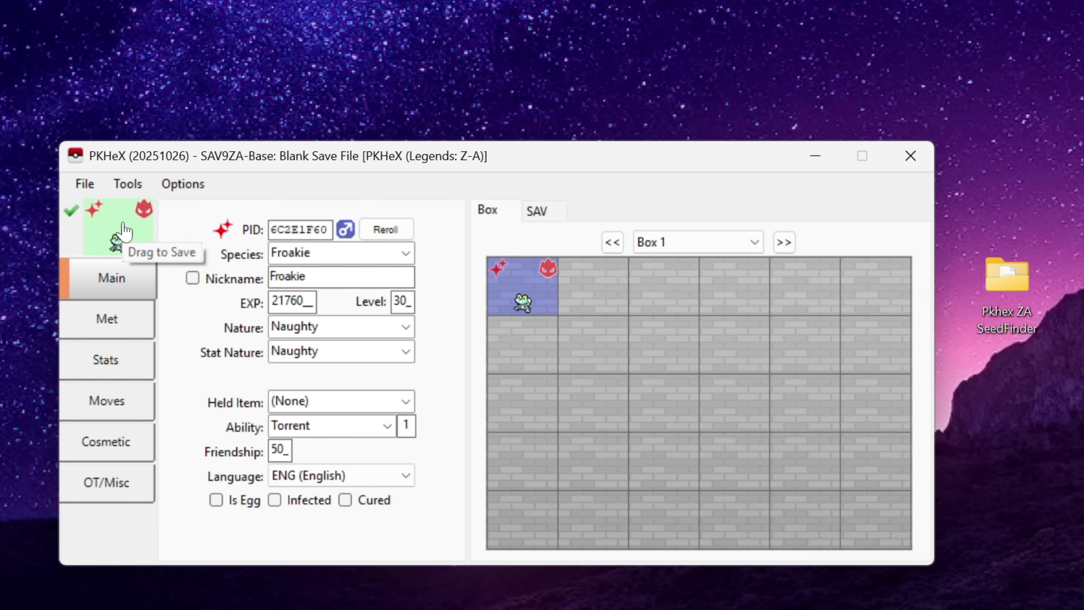
pyautogui.click(123, 230)
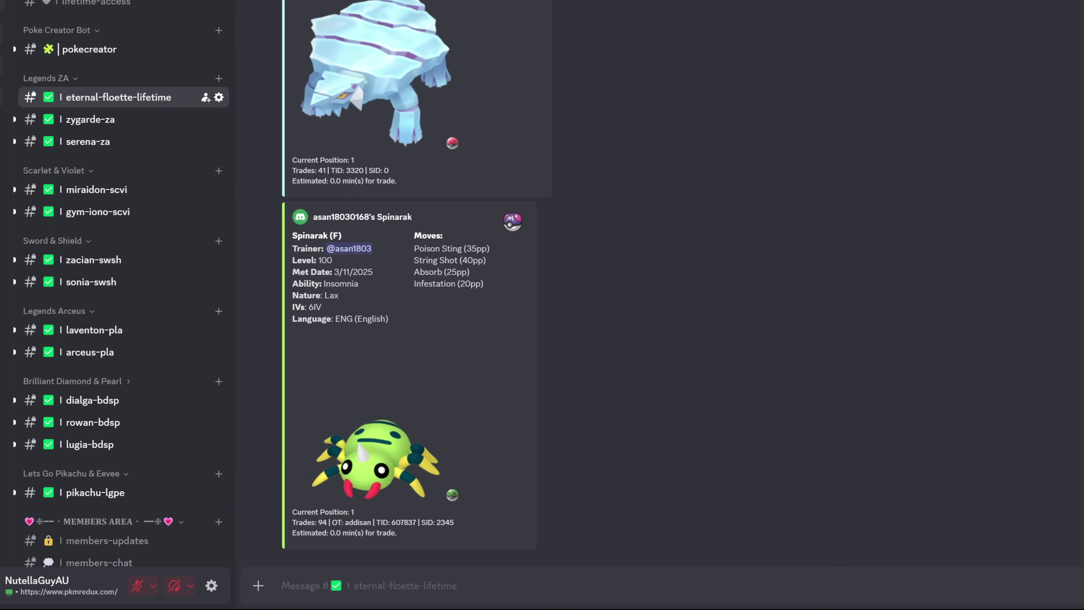
# In Discord's eternal-floette-lifetime channel, attach the saved Froakie .pa9 file and send it with the command $t.
pyautogui.click(259, 585)
pyautogui.click(305, 474)
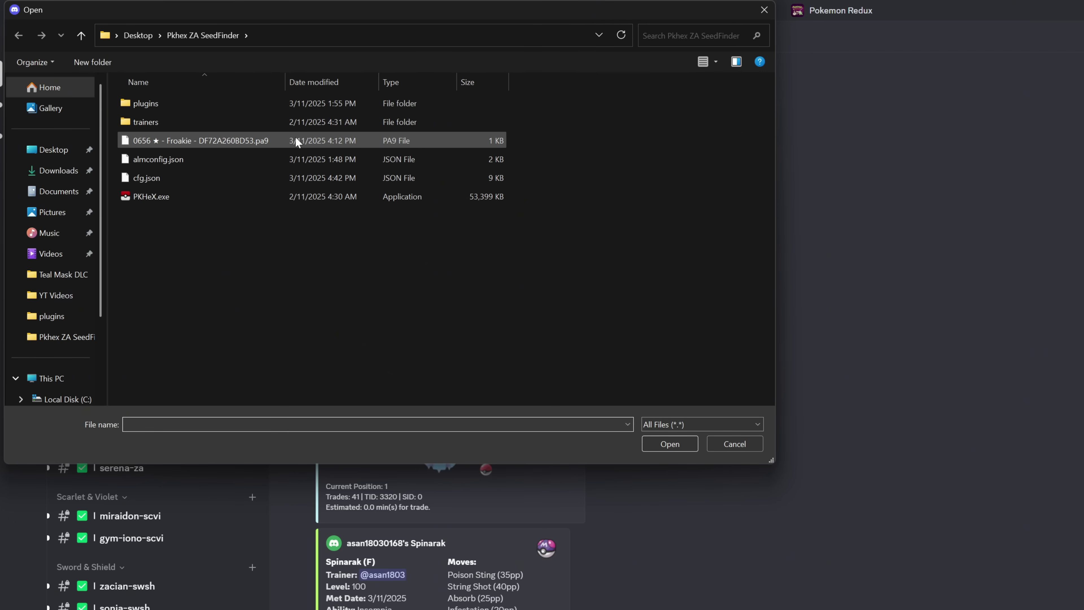
pyautogui.doubleClick(296, 139)
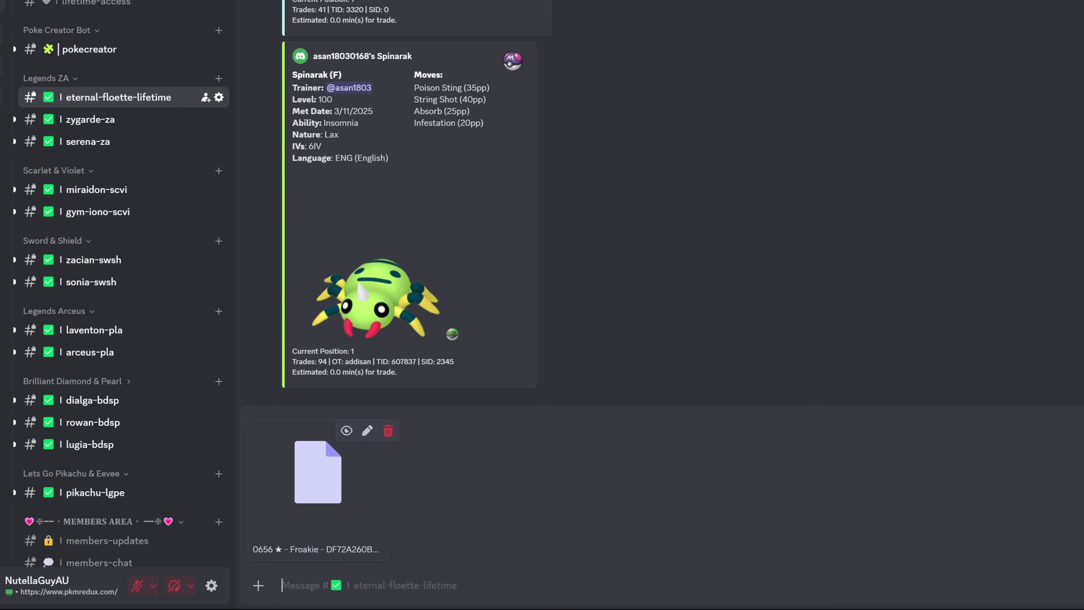
pyautogui.write('$t')
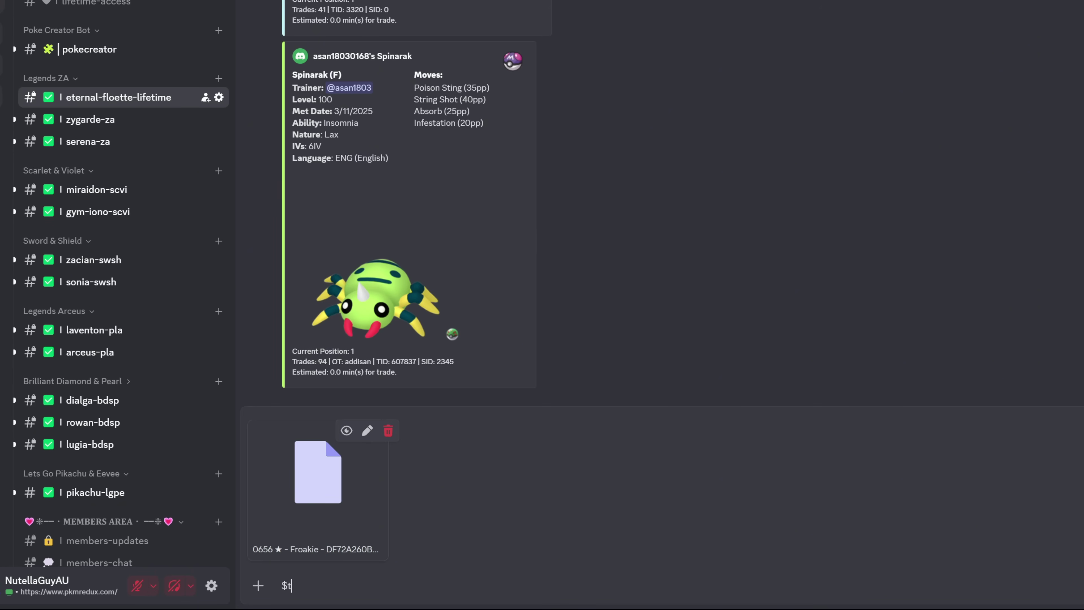
pyautogui.press('Return')
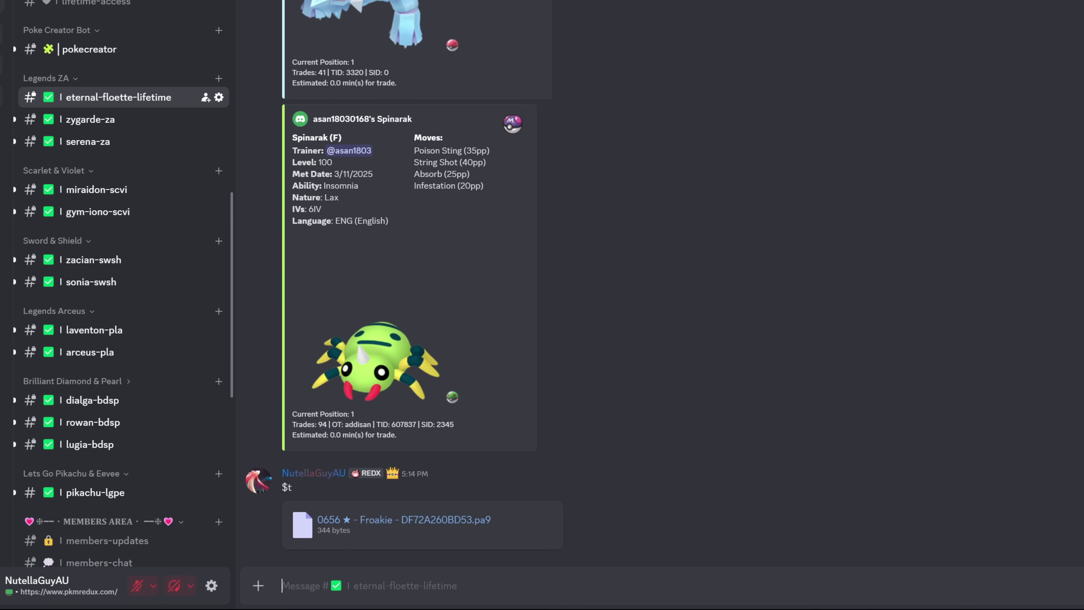